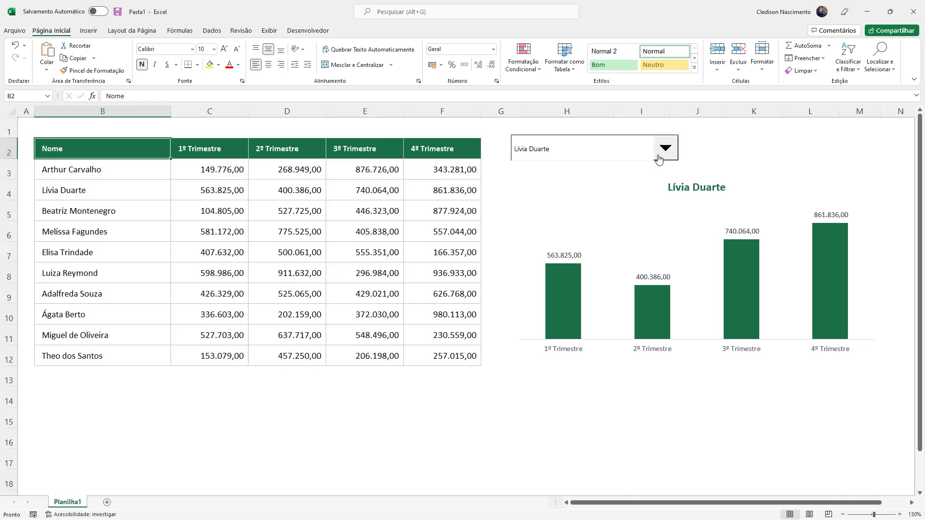
- Pick two salespeople in turn from the combo box, leaving the chart on the second person's quarters, then deselect it
left_click(659, 159)
left_click(575, 183)
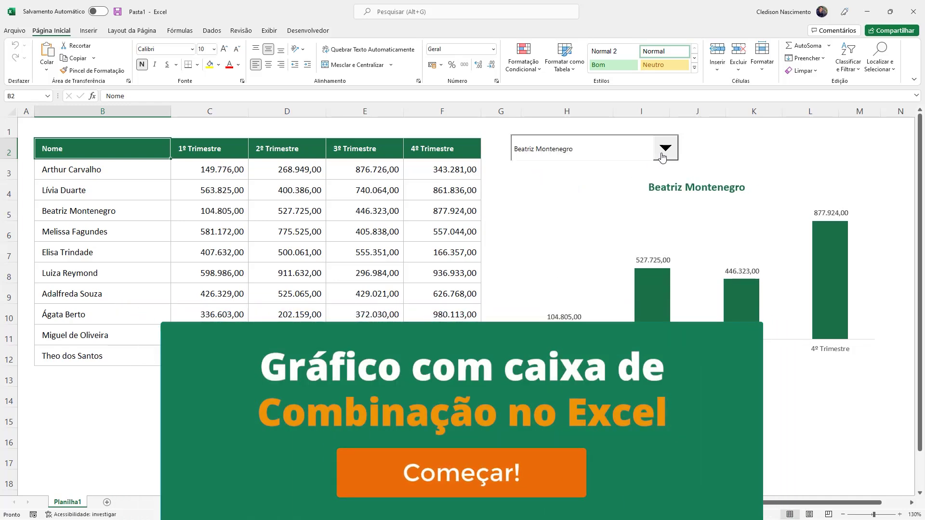
left_click(662, 156)
left_click(574, 214)
left_click(572, 197)
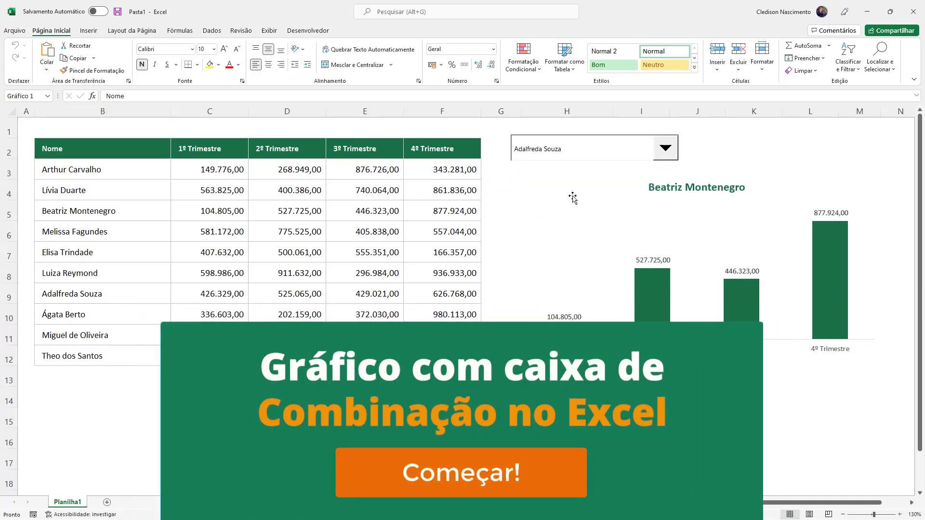
key("Escape")
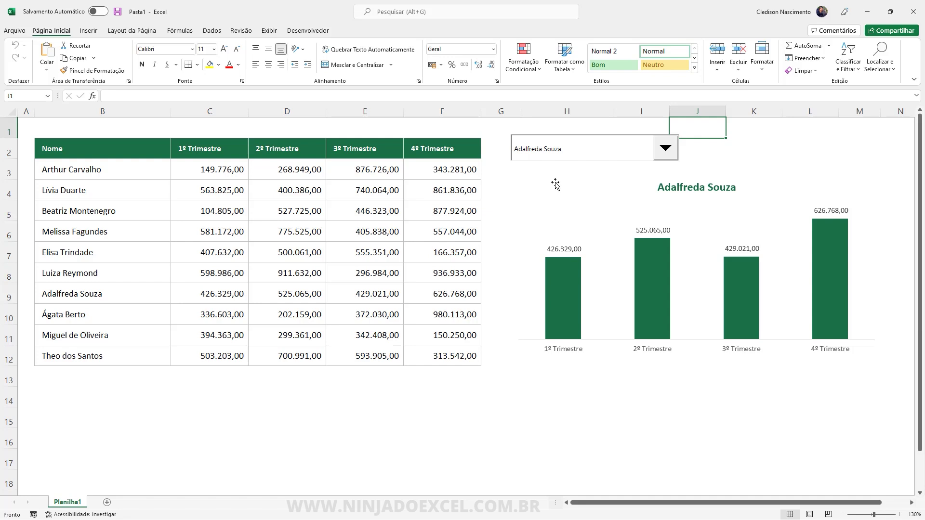
- Choose a salesperson in the combo box and highlight their table row to compare with the chart
left_click(760, 135)
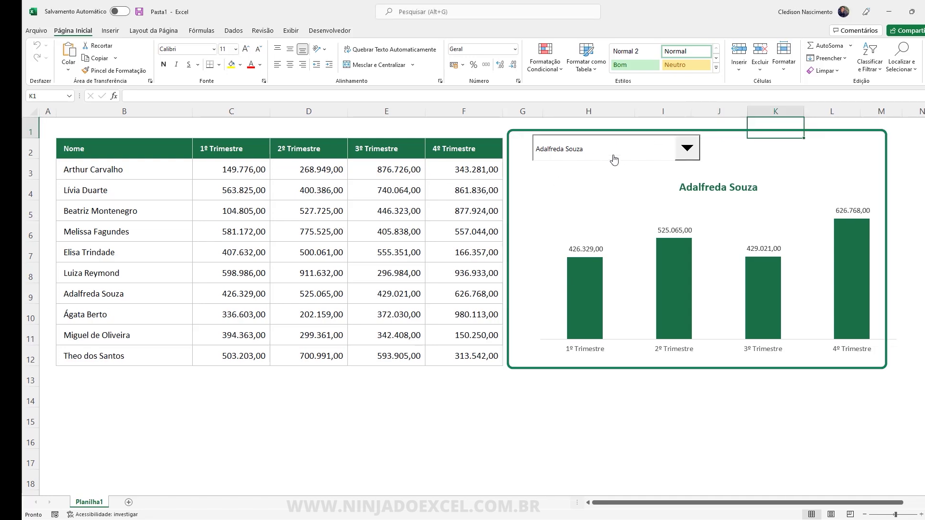
left_click(687, 153)
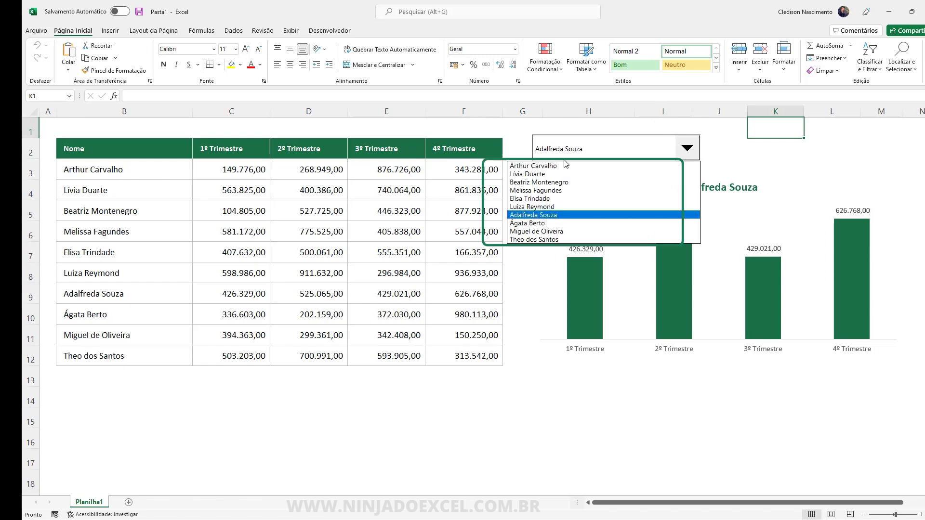
left_click(543, 174)
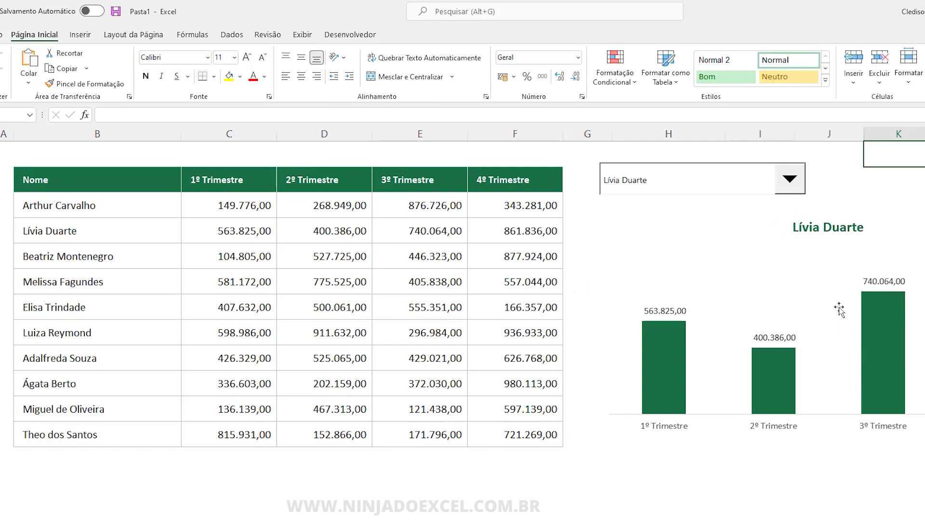
left_click_drag(124, 231, 485, 234)
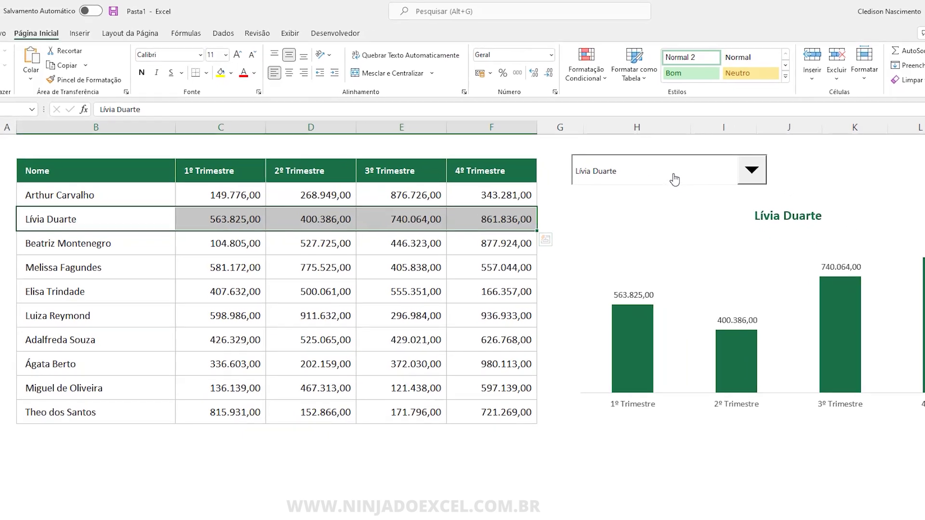
- Test two more salespeople in the combo box against the table, then select header cell B2
left_click(636, 164)
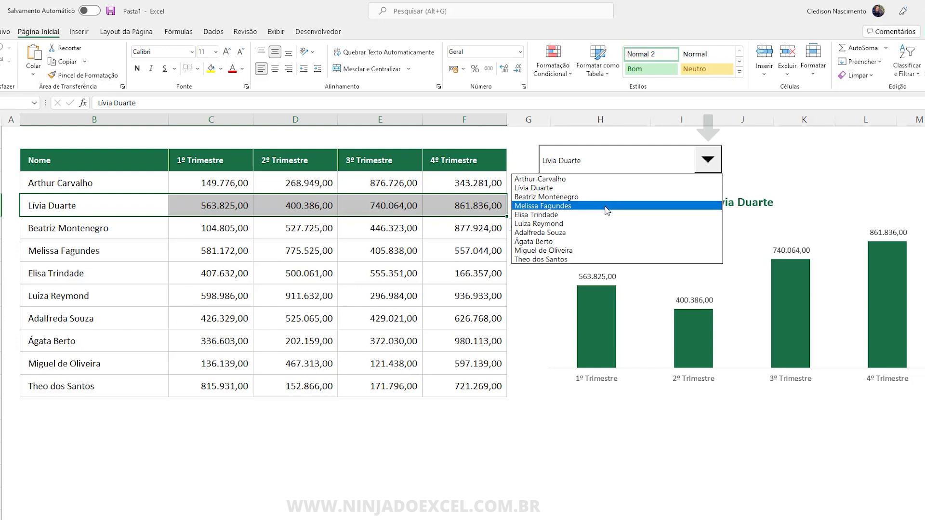
left_click(576, 224)
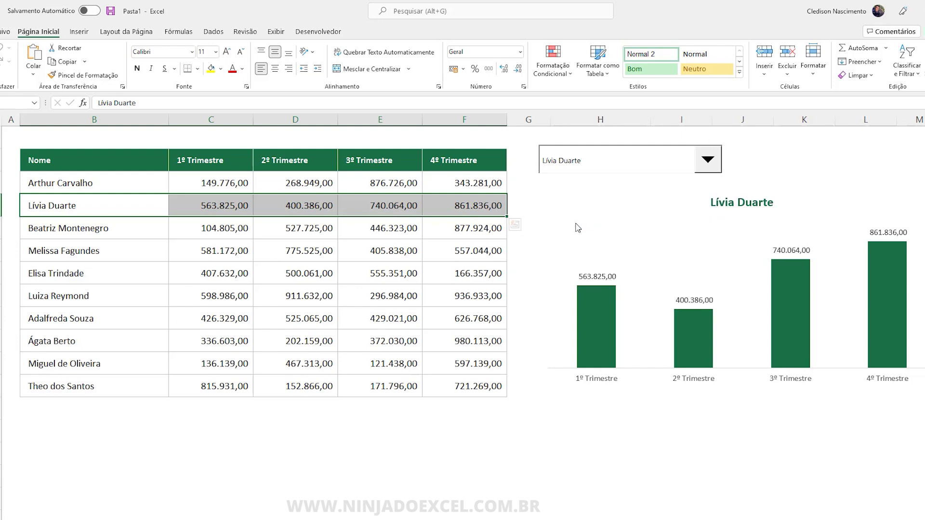
left_click_drag(70, 304, 497, 292)
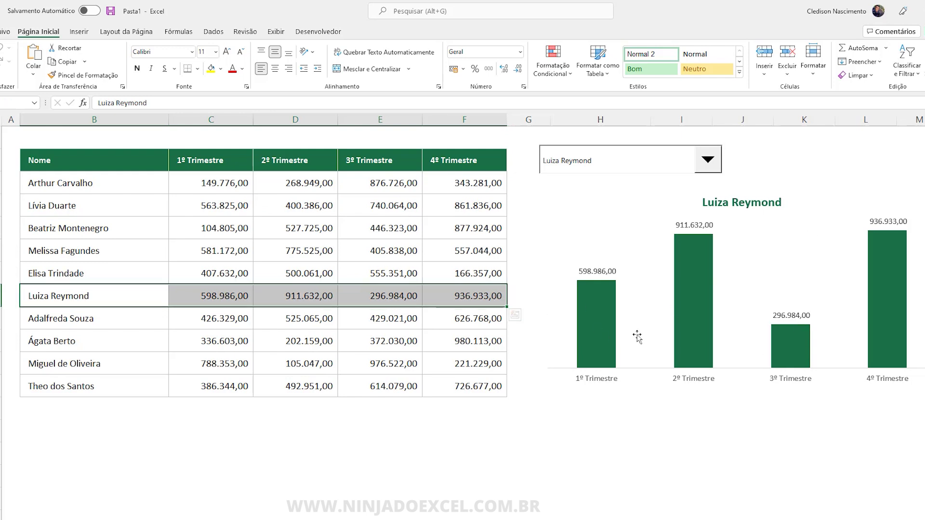
left_click(629, 169)
left_click(544, 253)
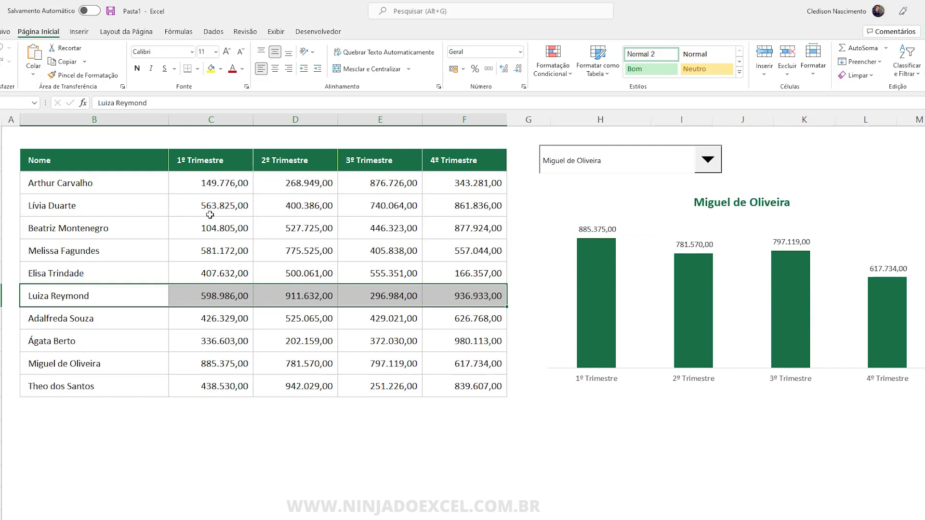
left_click(134, 158)
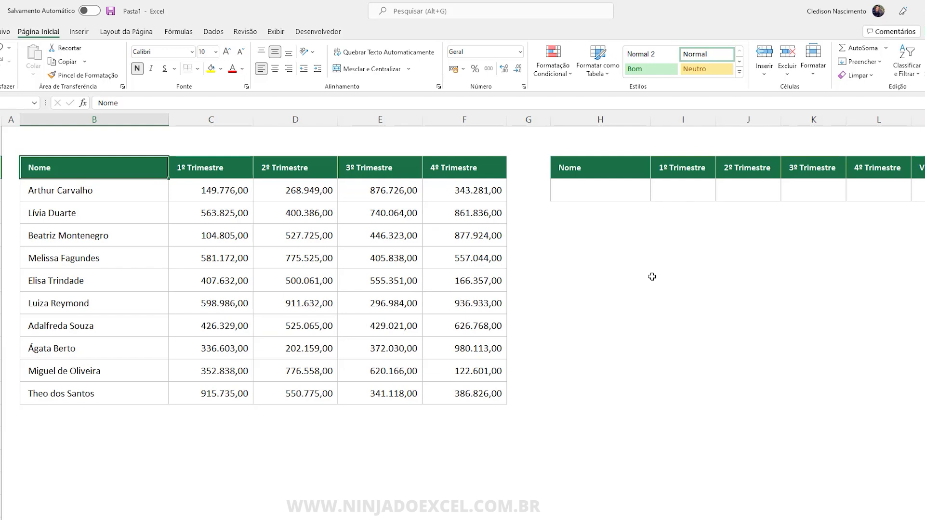
left_click_drag(123, 167, 447, 393)
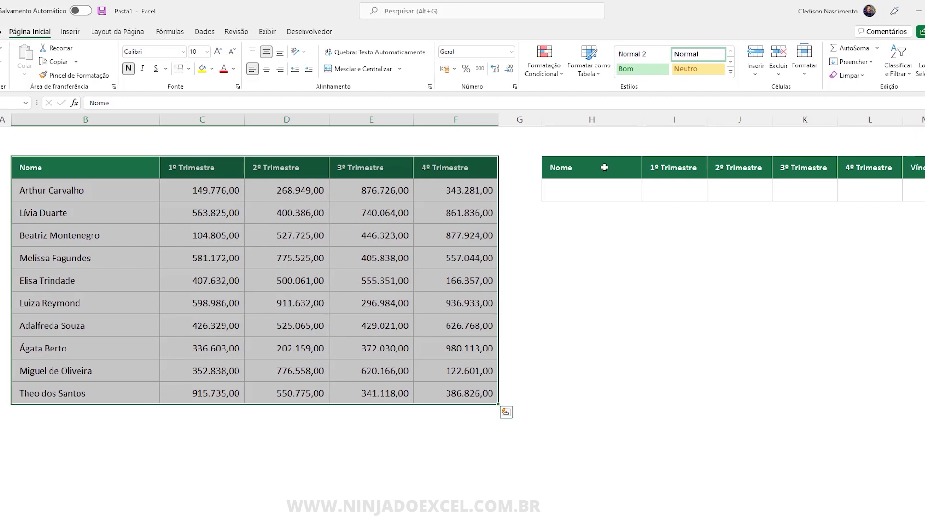
left_click_drag(604, 167, 838, 197)
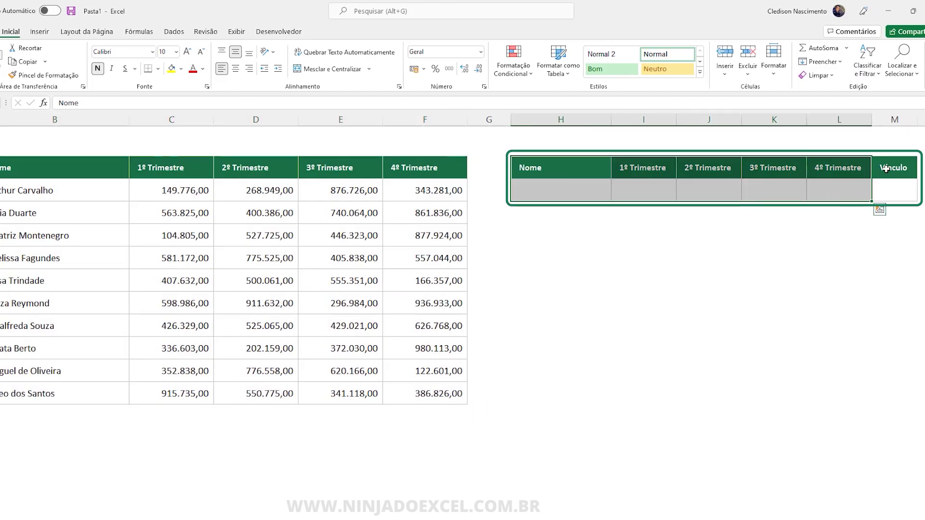
left_click_drag(889, 168, 892, 194)
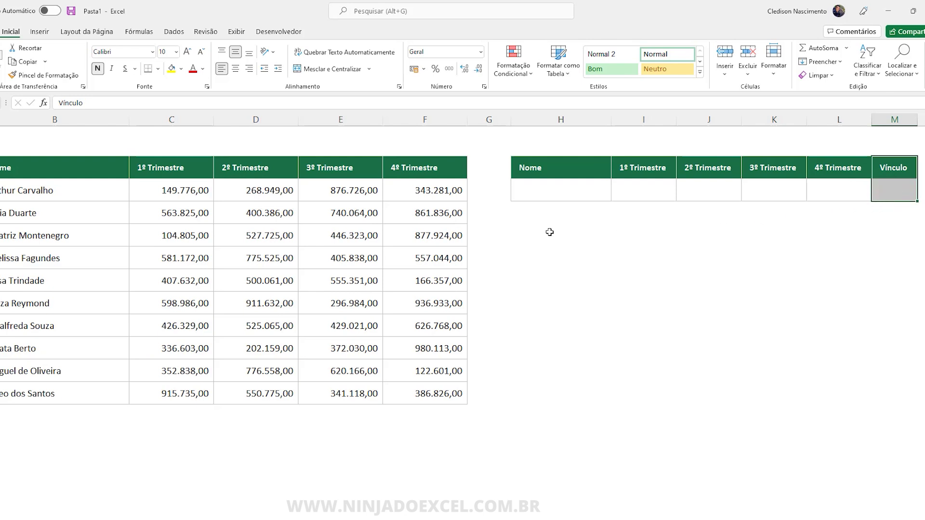
left_click(79, 167)
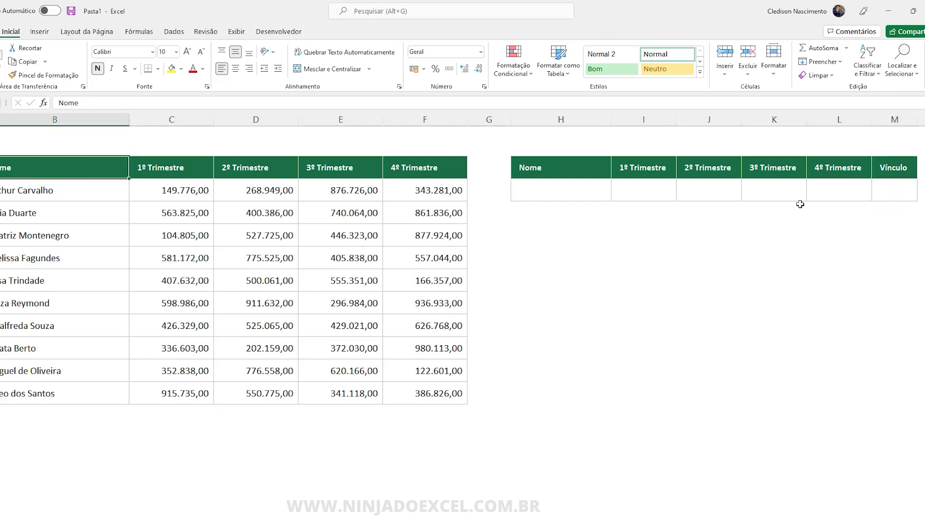
left_click(605, 248)
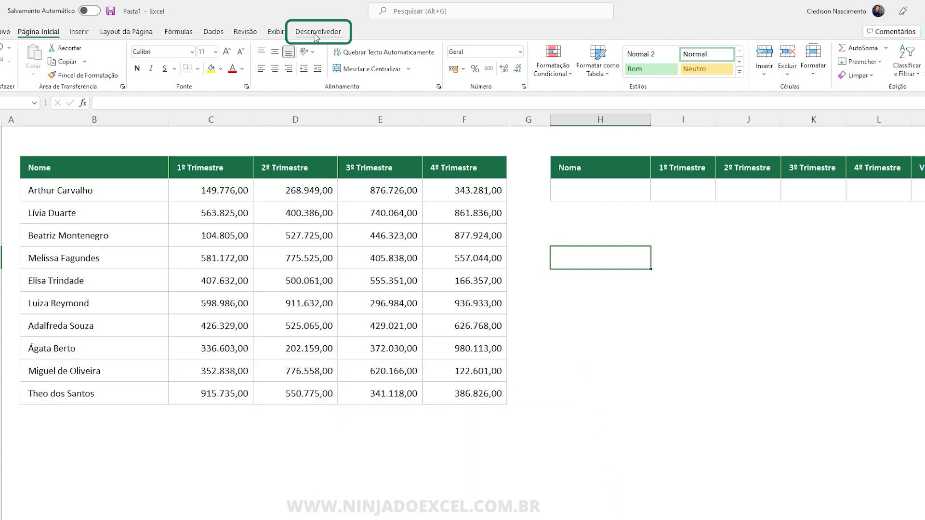
- Show the Desenvolvedor tools and open the Inserir gallery of form and ActiveX controls
left_click(323, 34)
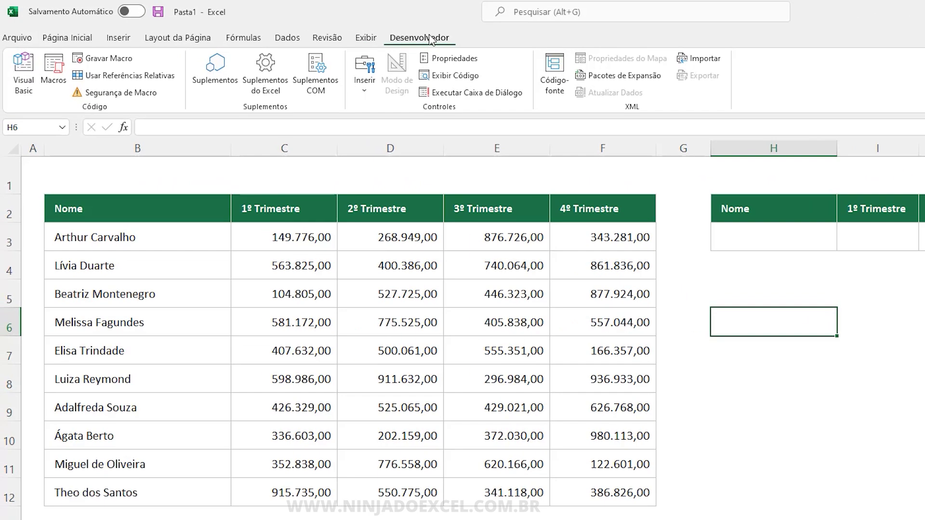
left_click(369, 87)
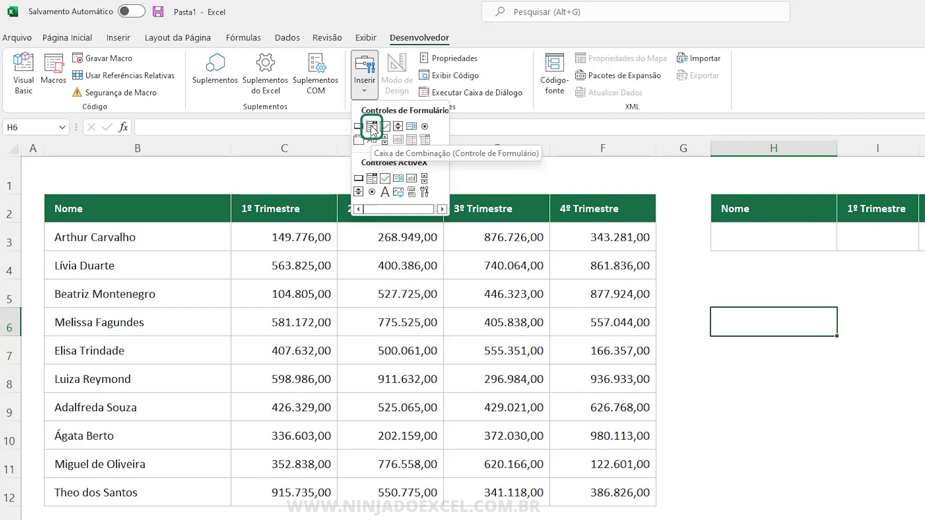
left_click(372, 128)
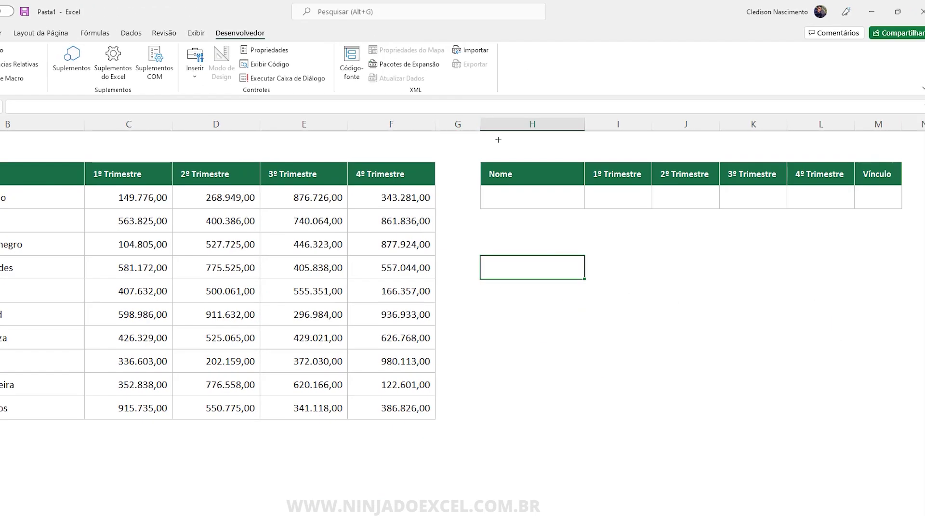
left_click_drag(480, 136, 627, 156)
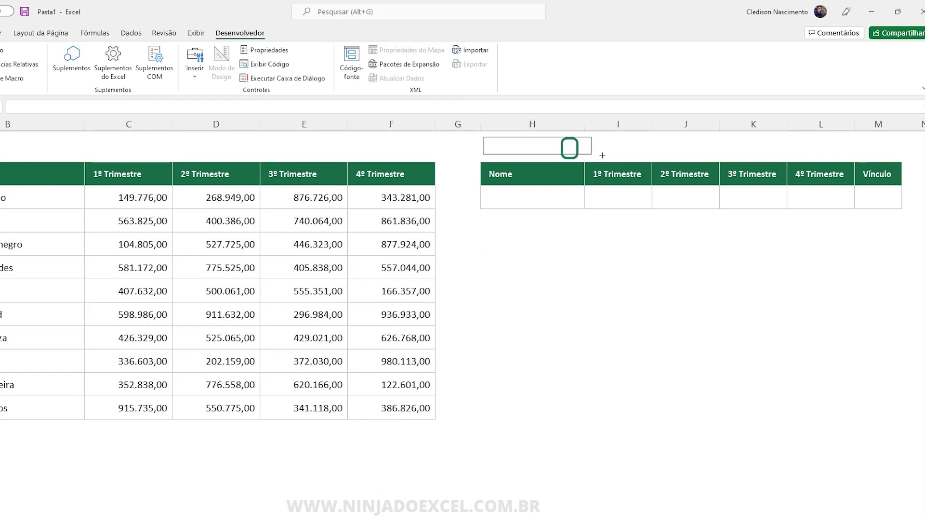
left_click_drag(627, 155, 631, 158)
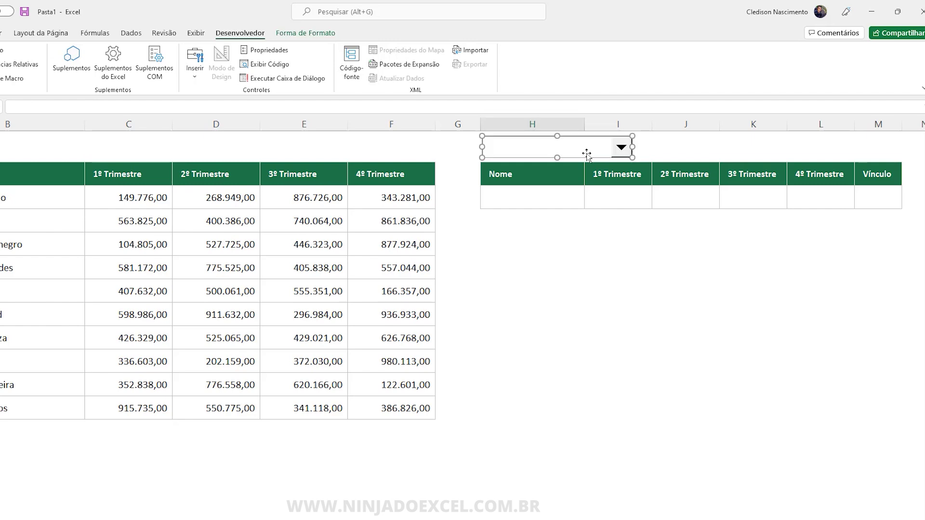
left_click_drag(557, 157, 557, 194)
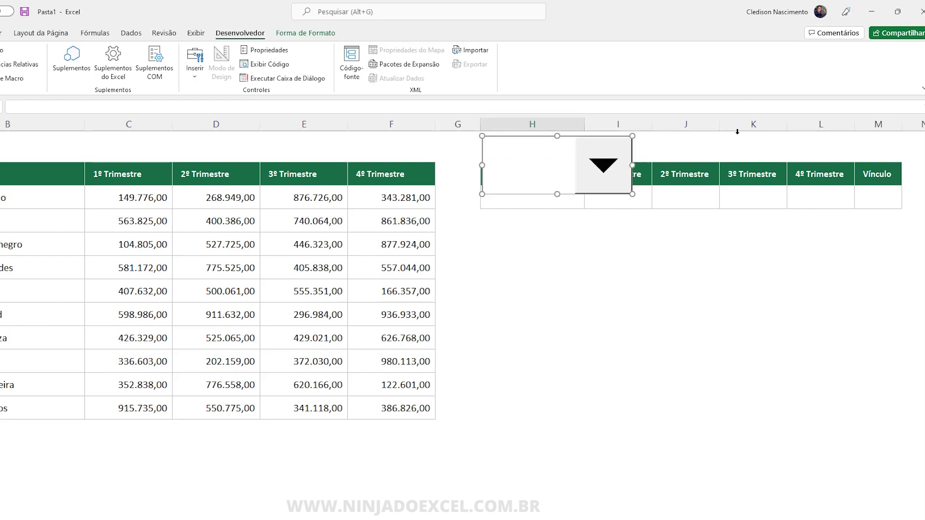
left_click(593, 228)
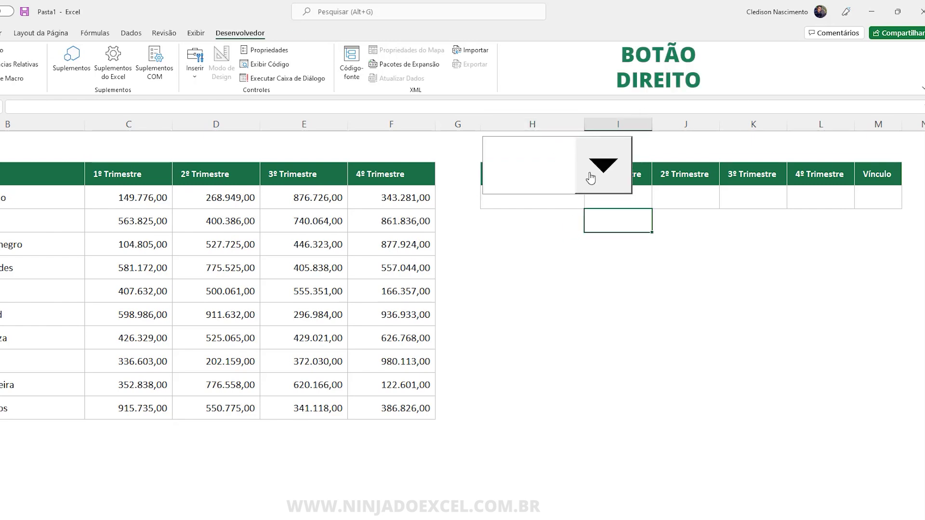
right_click(591, 178)
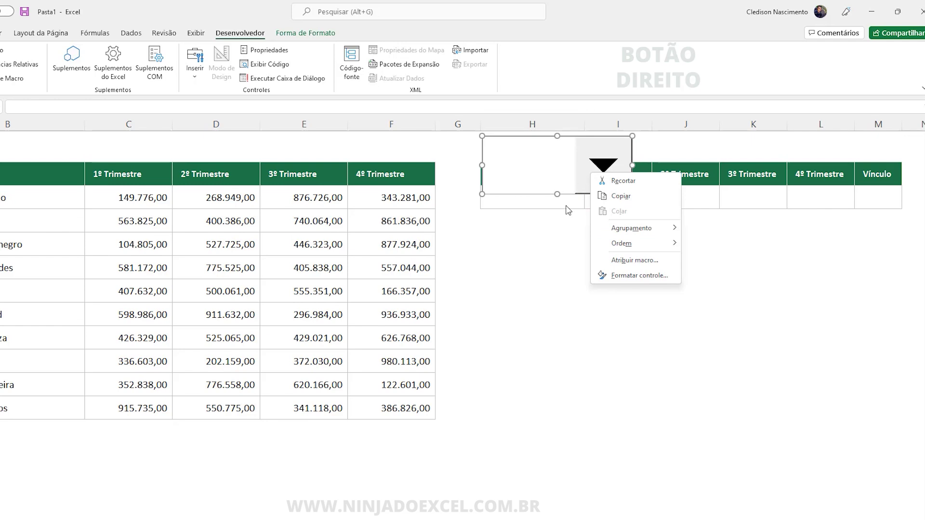
left_click_drag(558, 193, 553, 159)
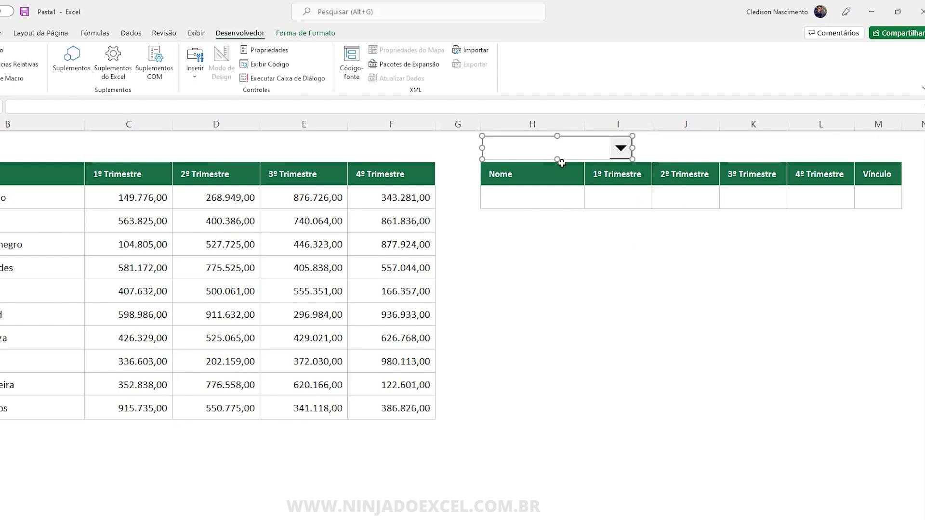
left_click(552, 244)
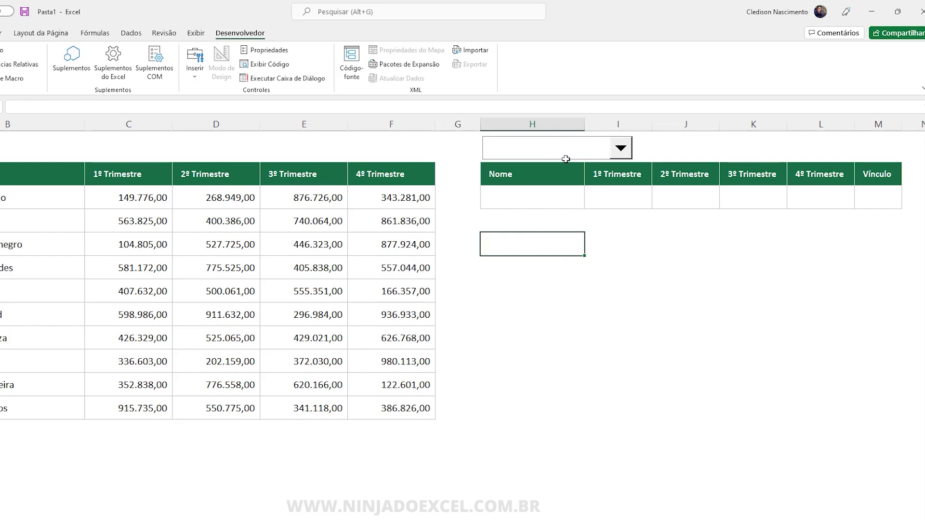
left_click_drag(566, 170, 842, 202)
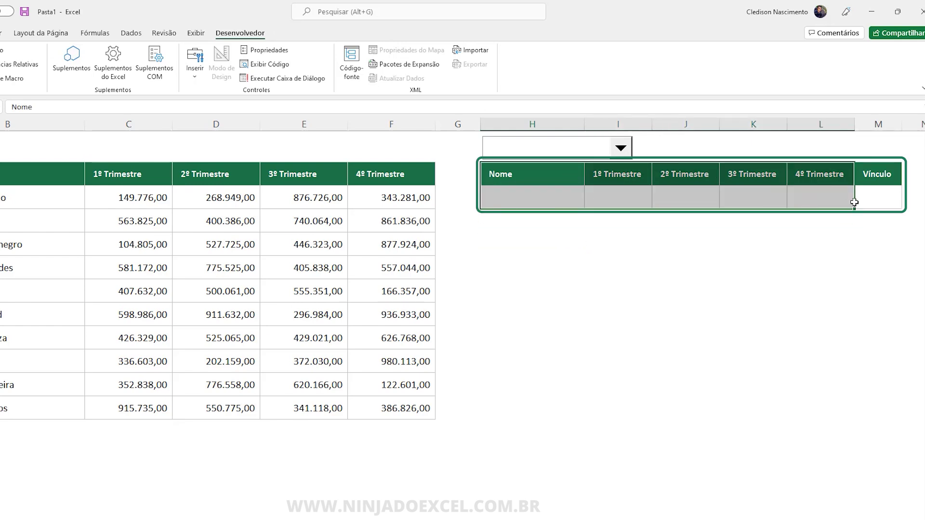
left_click(602, 178)
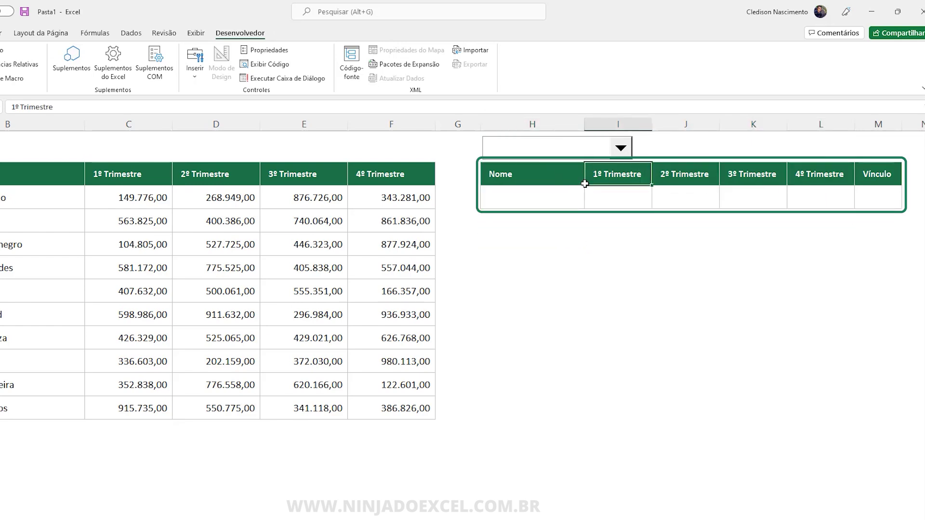
- Open the combo box's Formatar controle dialog and go to its Controle settings page
right_click(533, 150)
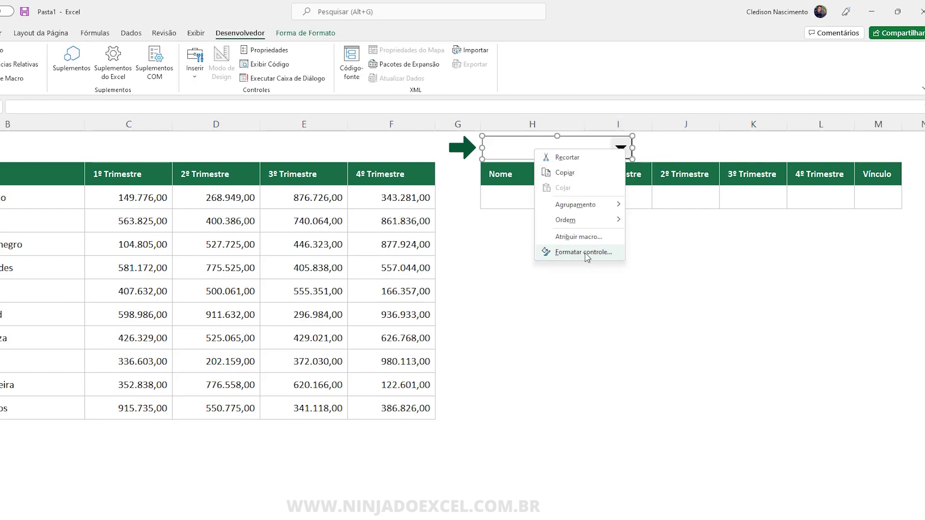
left_click(583, 252)
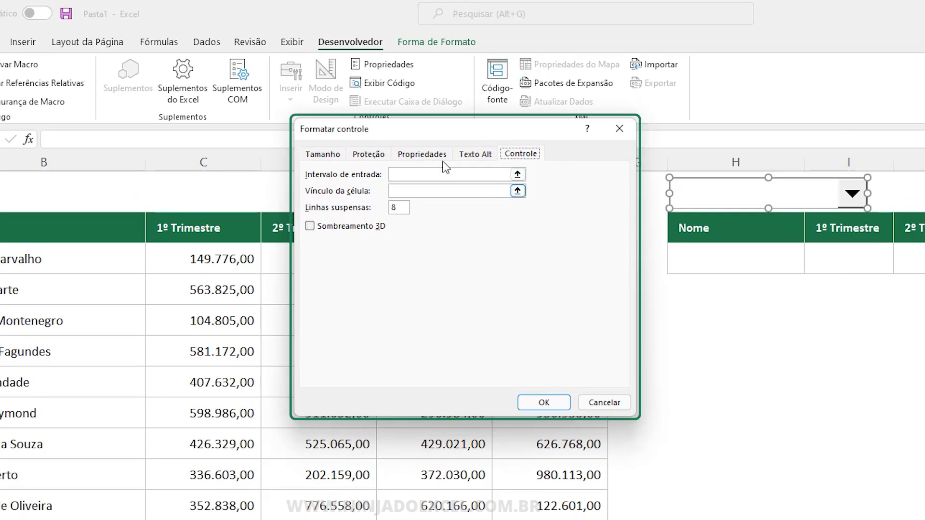
left_click(322, 154)
left_click(369, 154)
left_click(421, 154)
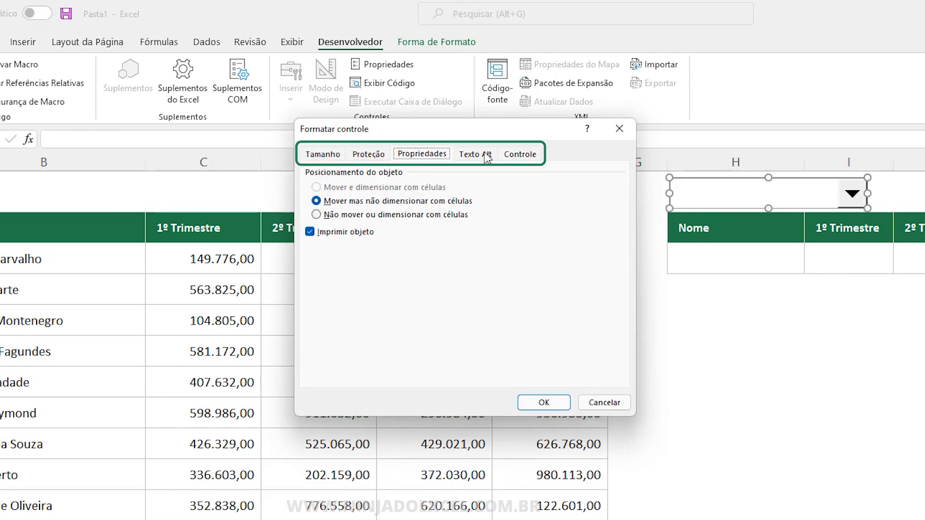
left_click(368, 154)
left_click(327, 157)
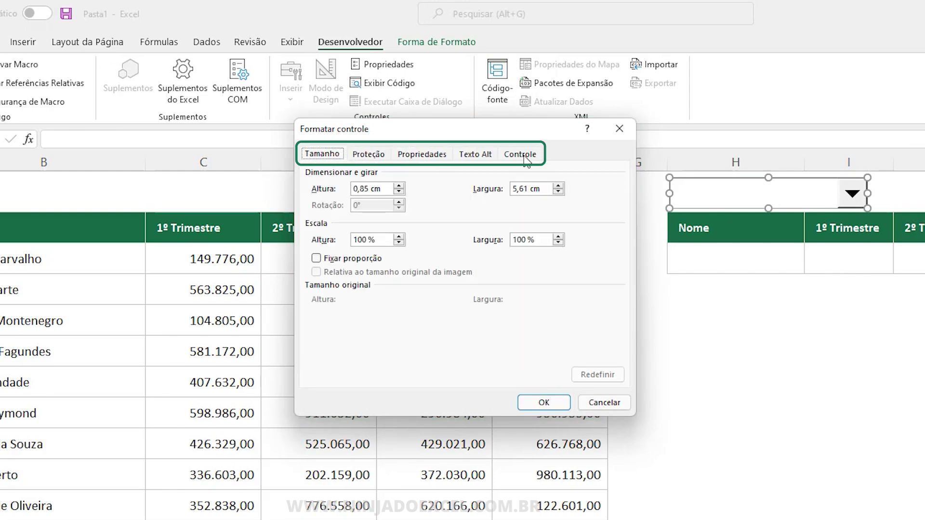
left_click(526, 160)
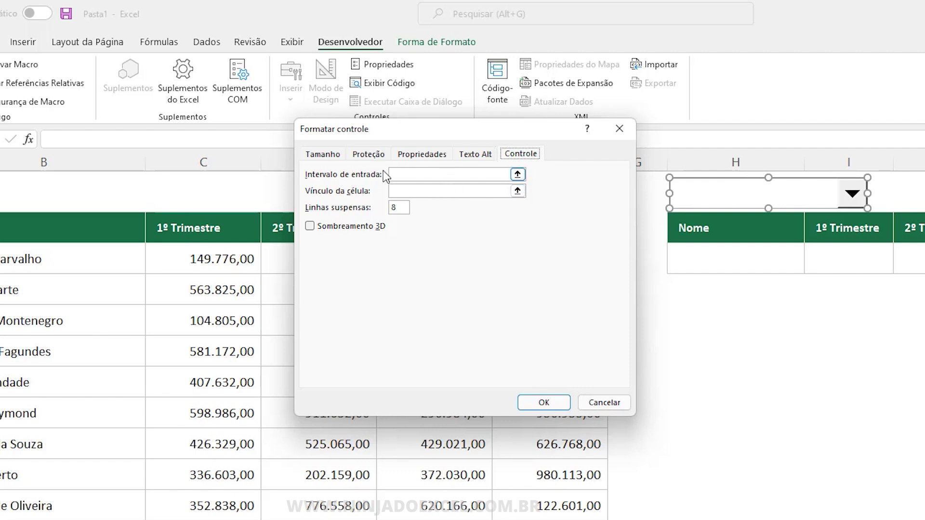
- Set input range $B$3:$B$12, cell link $M$3, 10 drop-down lines and Sombreamento 3D
left_click(518, 175)
left_click(107, 262)
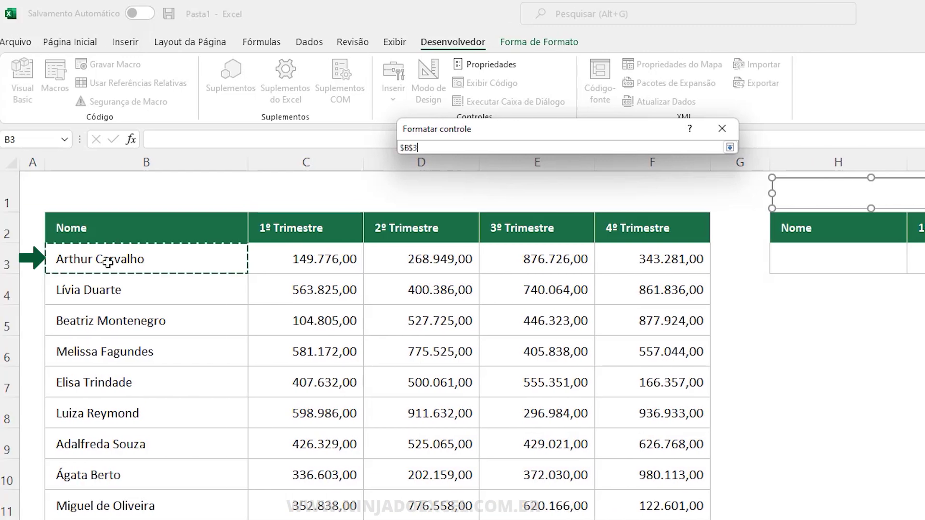
left_click_drag(106, 263, 101, 515)
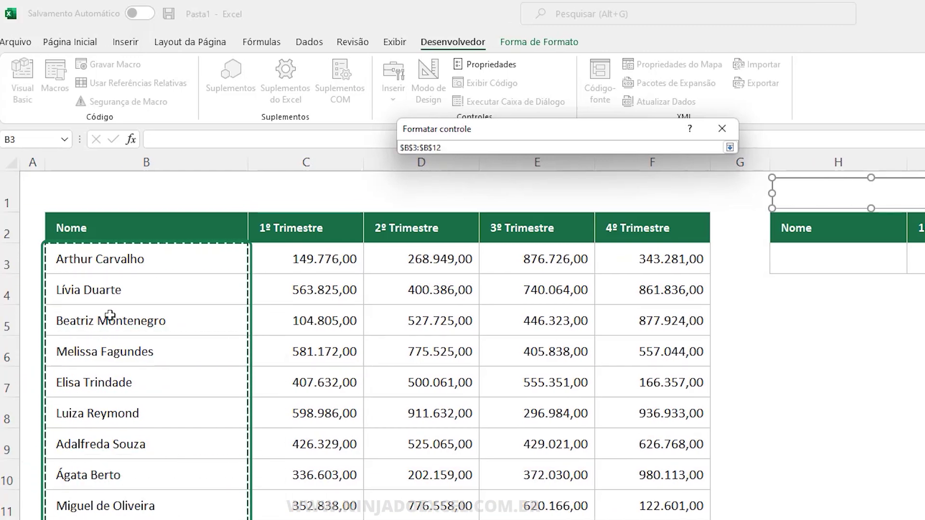
key("Return")
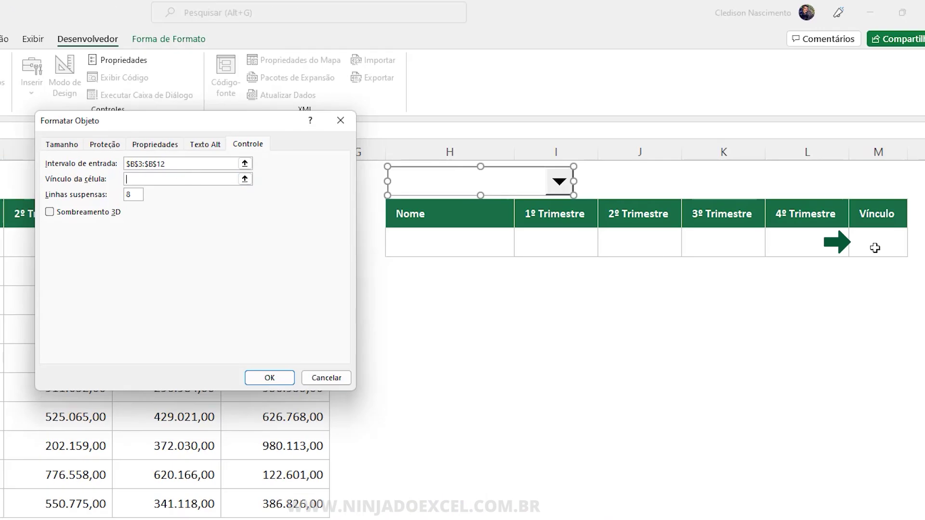
left_click(875, 246)
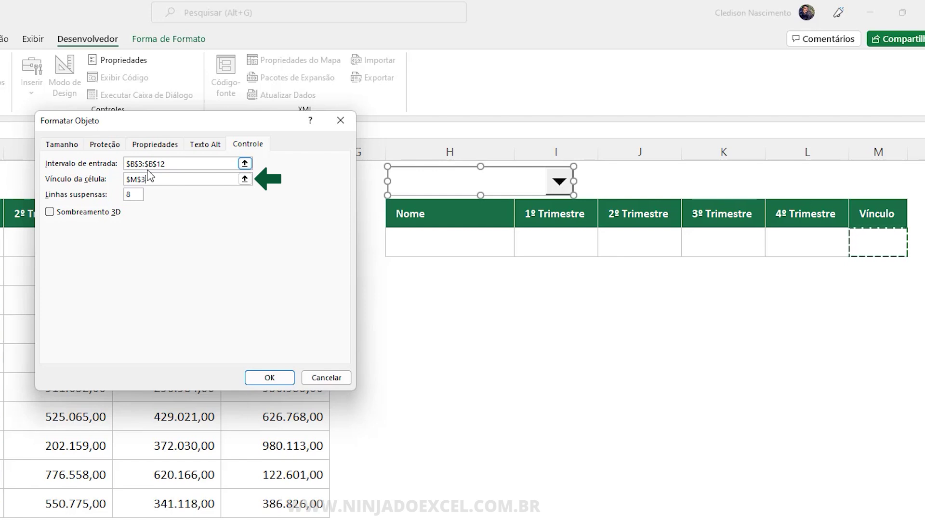
left_click(138, 194)
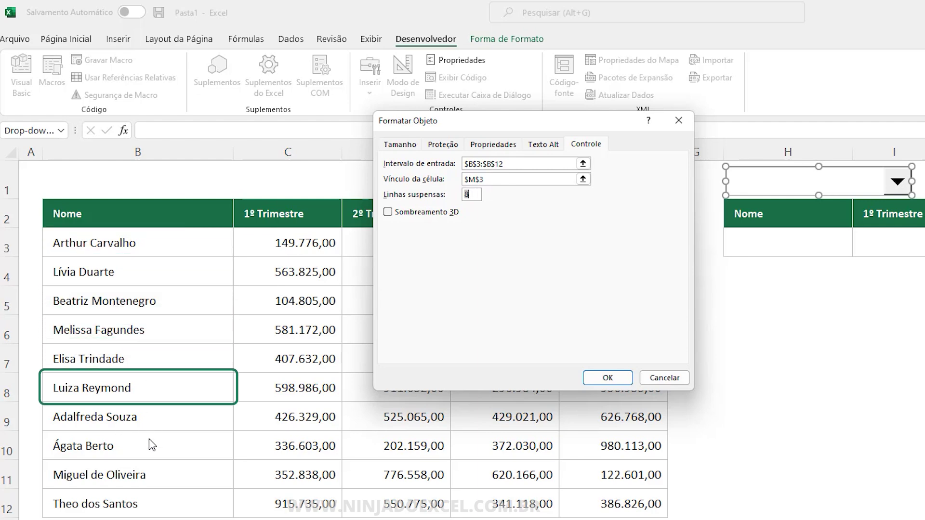
type("10")
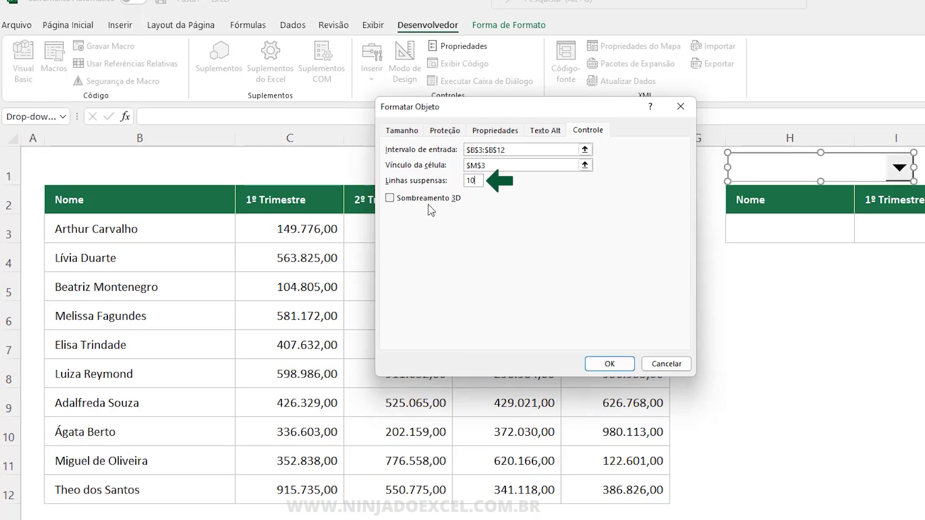
left_click(428, 199)
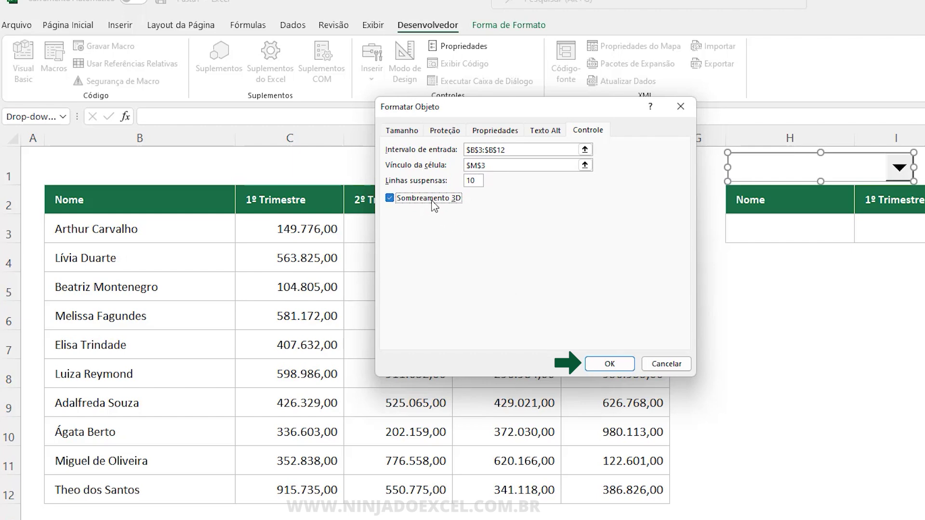
- Apply the combo box settings and test that its name list opens
left_click(609, 364)
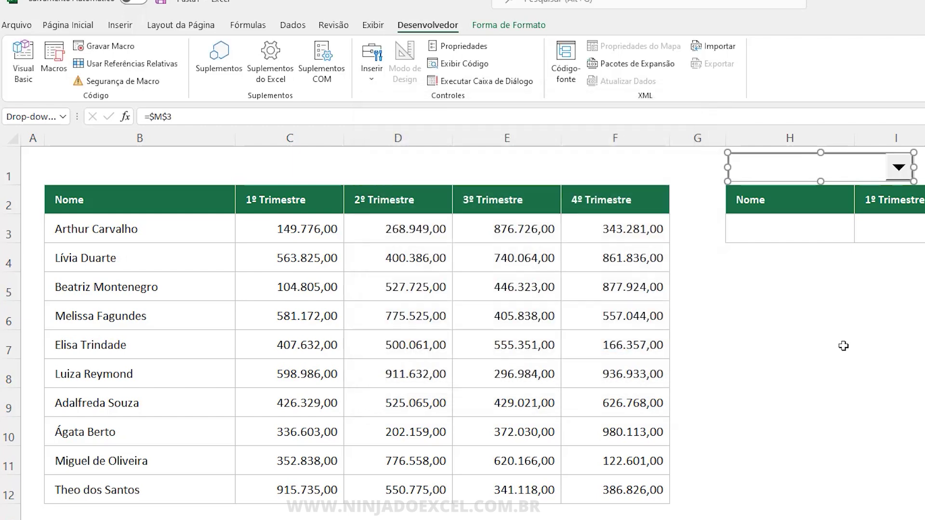
left_click(844, 347)
left_click(549, 168)
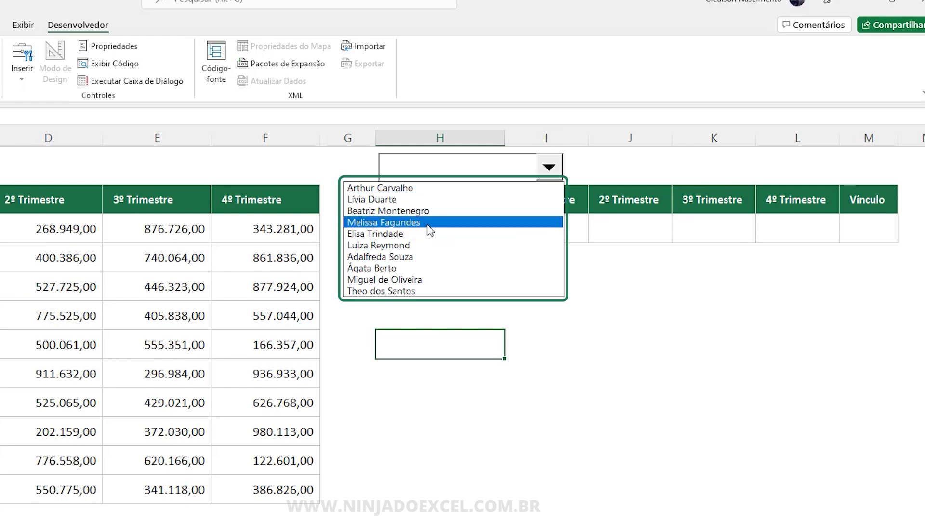
left_click(633, 271)
- Reopen Formatar controle to verify the M3 cell link, then cancel without changes
left_click(468, 175, "ctrl")
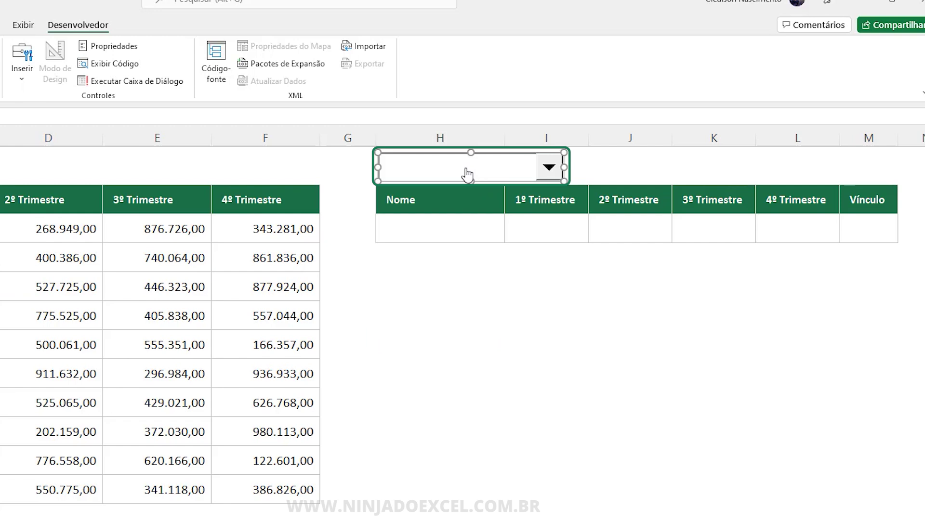
right_click(467, 175)
left_click(462, 295)
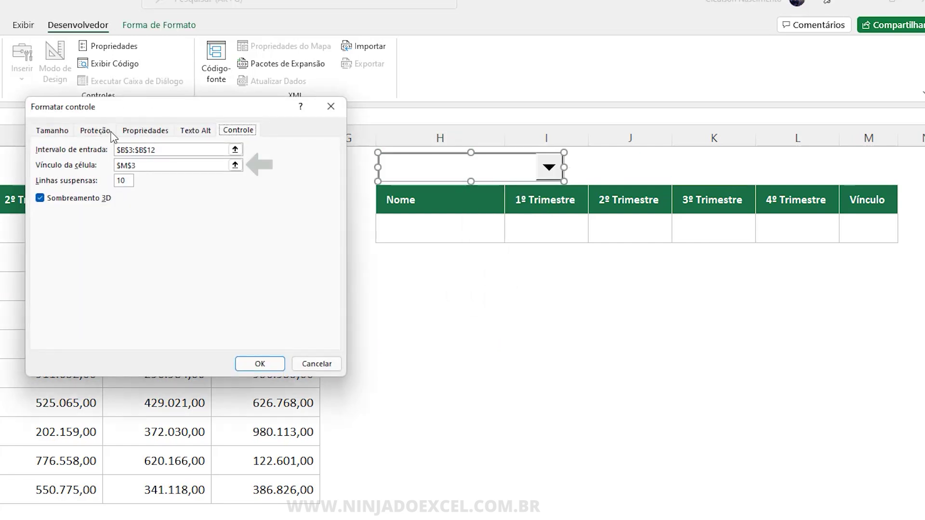
left_click(147, 164)
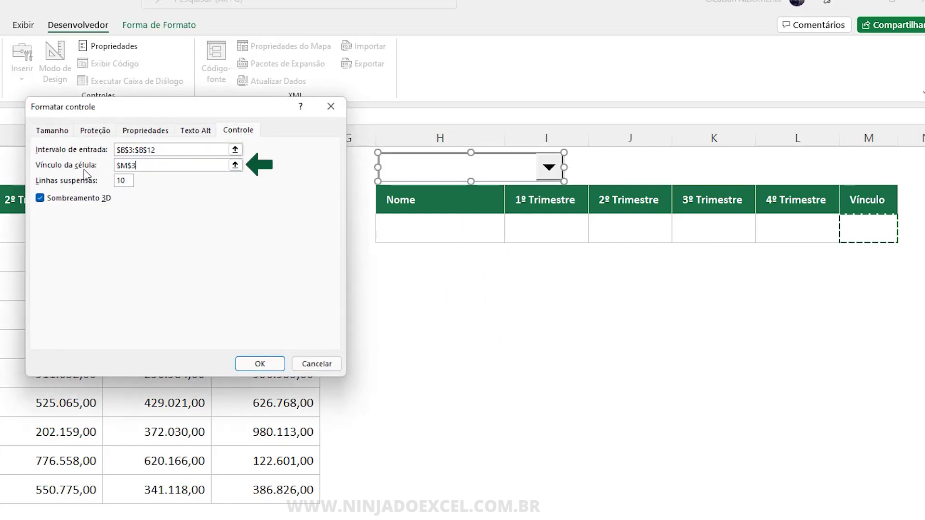
left_click(316, 365)
left_click(492, 344)
- Choose the first, second and third names in turn, with link cell M3 ending at 3
left_click(549, 167)
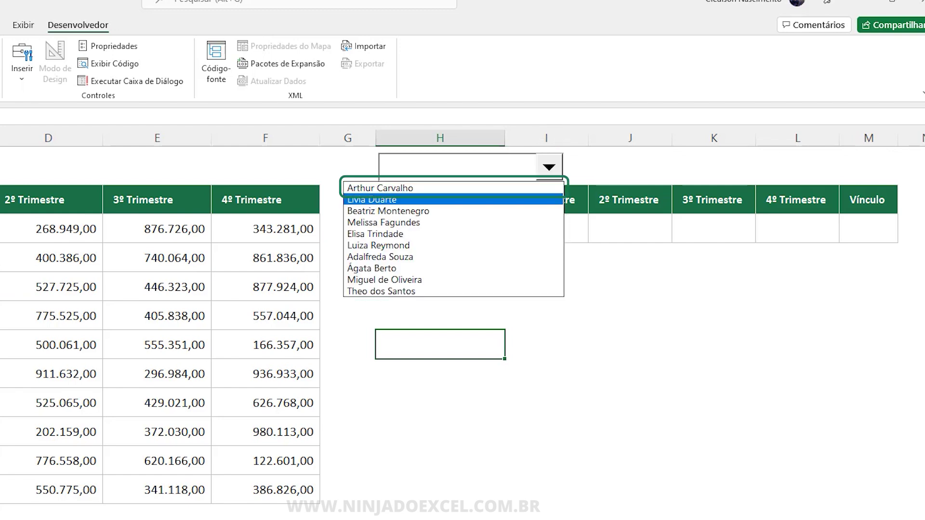
left_click(396, 188)
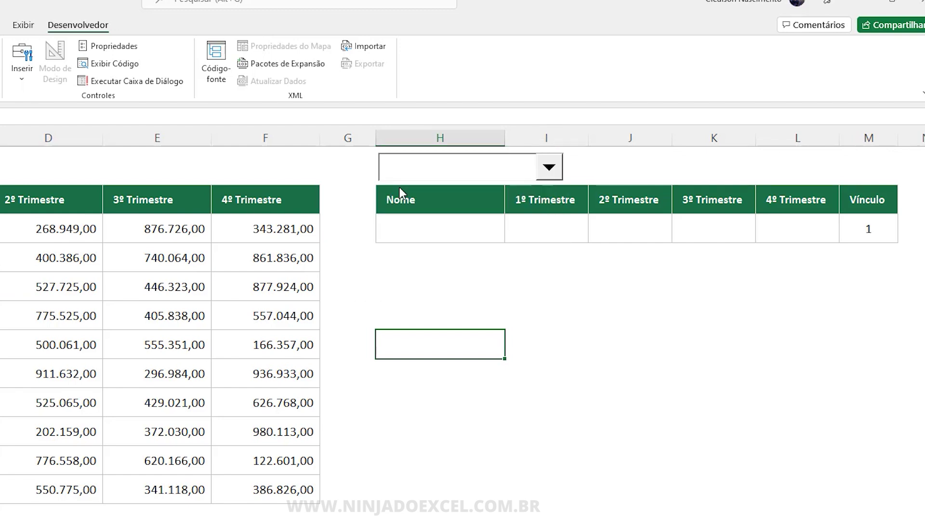
left_click(868, 226)
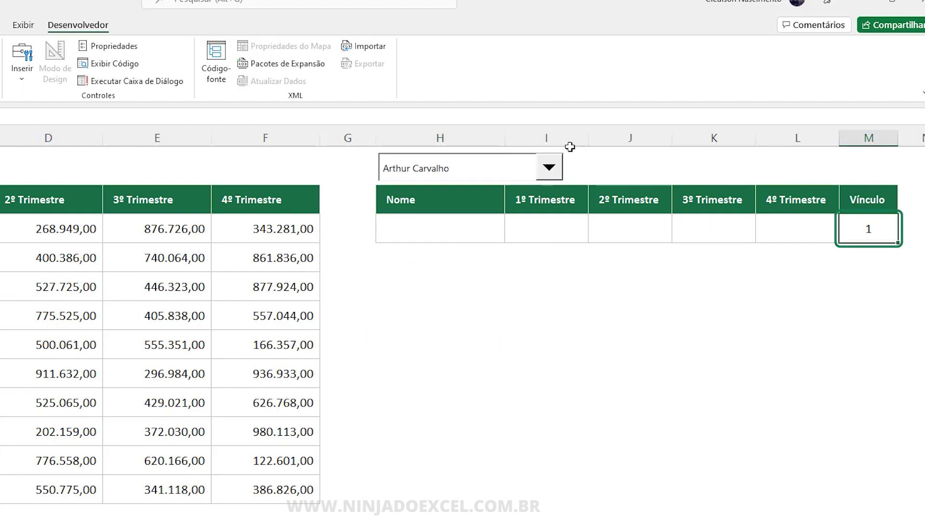
left_click(549, 168)
left_click(409, 200)
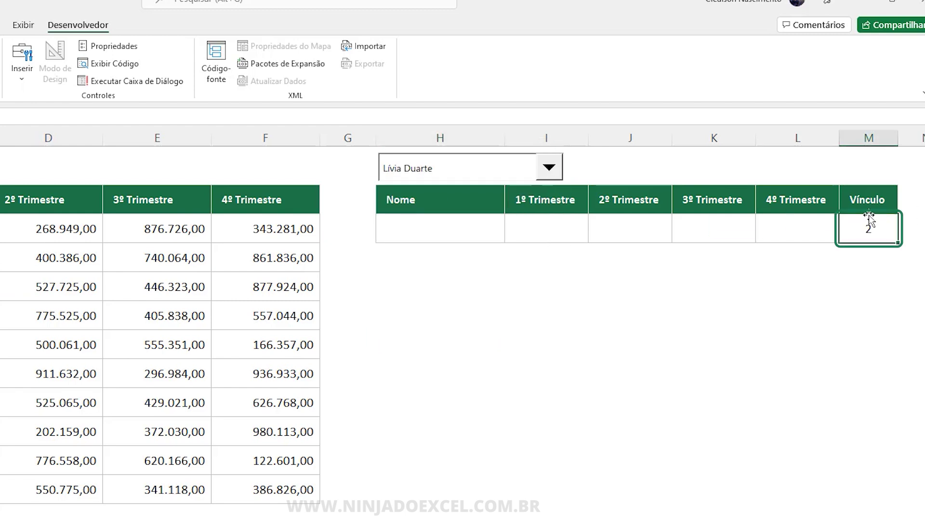
left_click(549, 168)
left_click(466, 212)
left_click(485, 166)
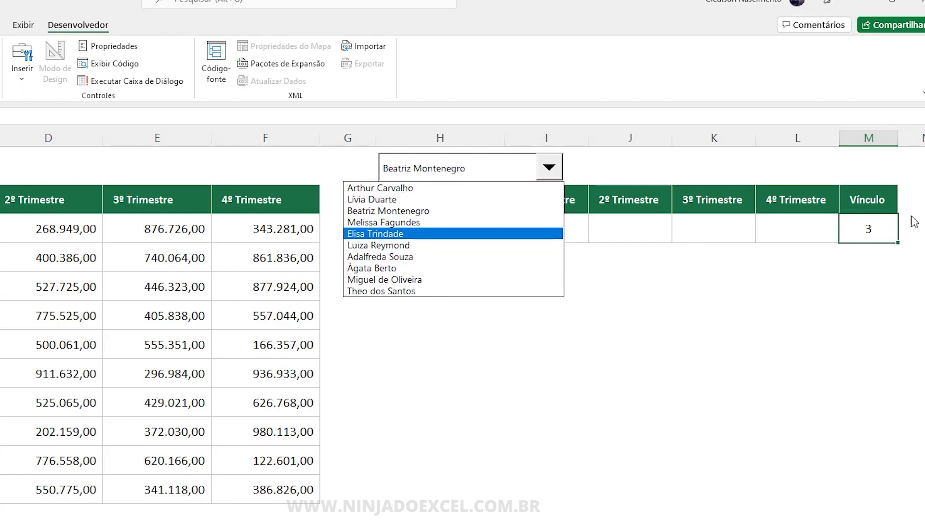
left_click(880, 229)
right_click(544, 180)
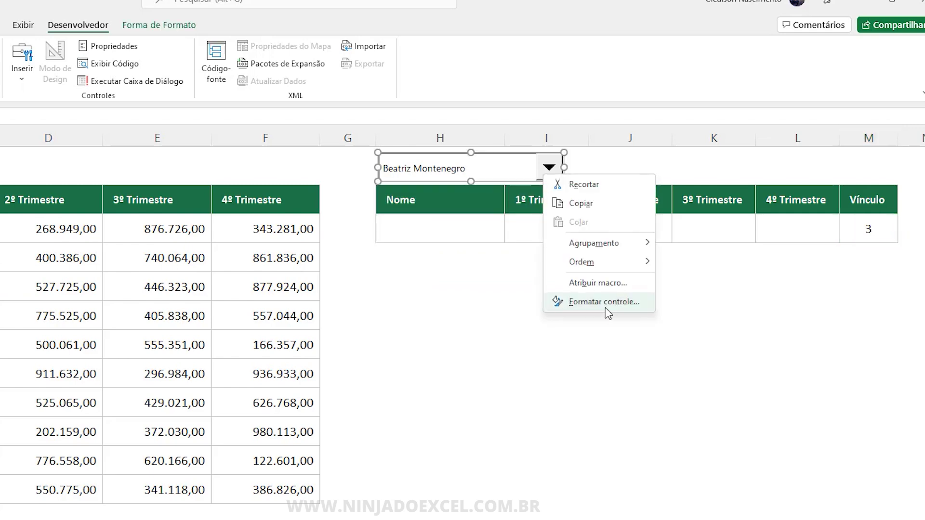
left_click(603, 302)
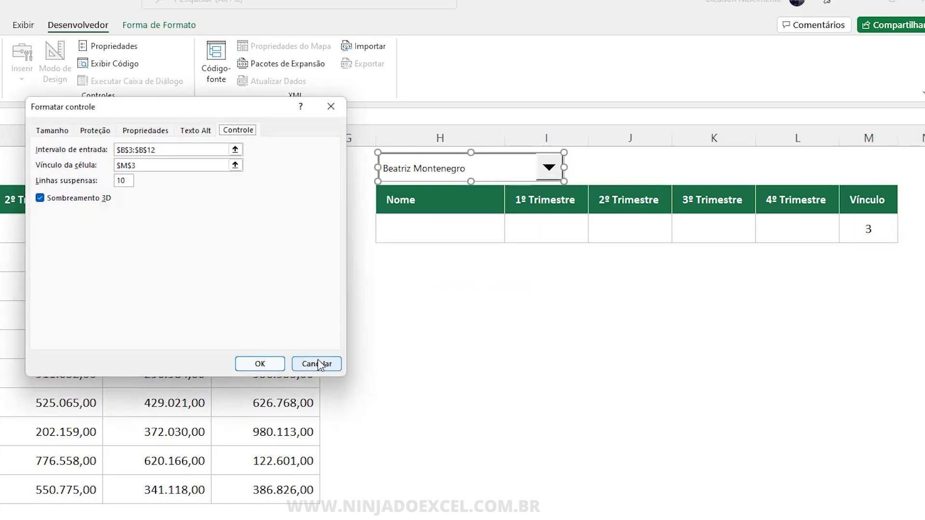
left_click(314, 364)
left_click(495, 337)
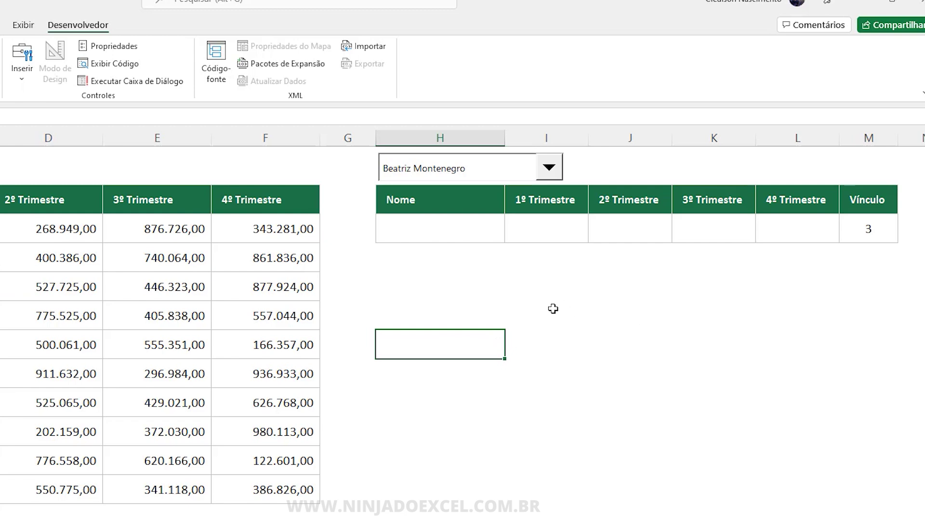
left_click(558, 295)
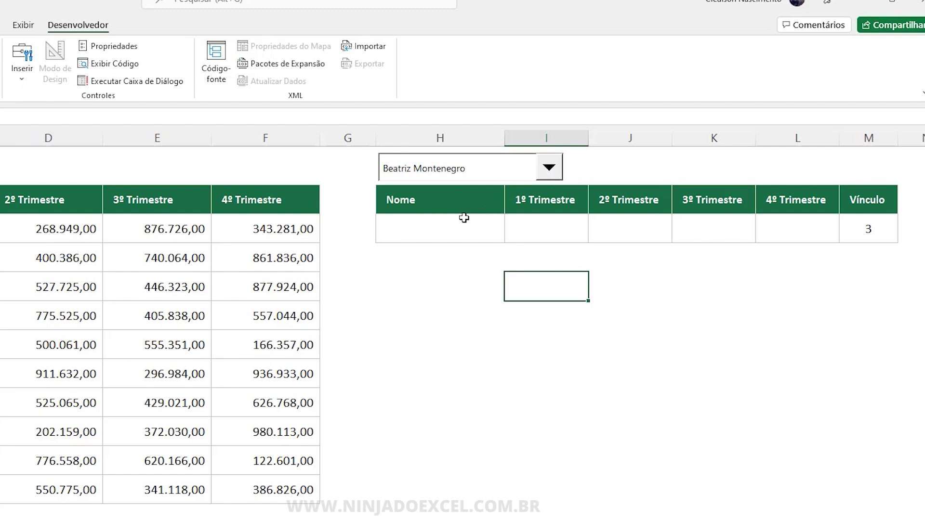
left_click_drag(438, 226, 781, 226)
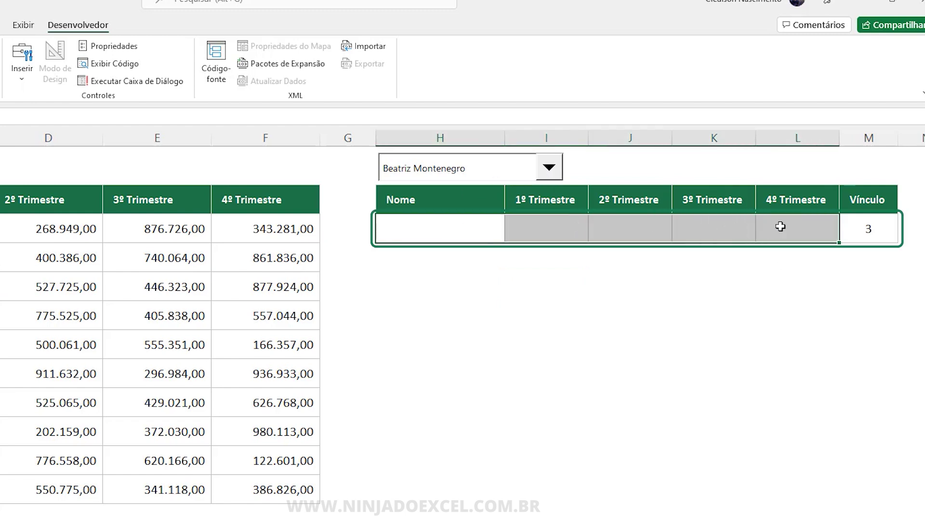
left_click_drag(136, 229, 626, 490)
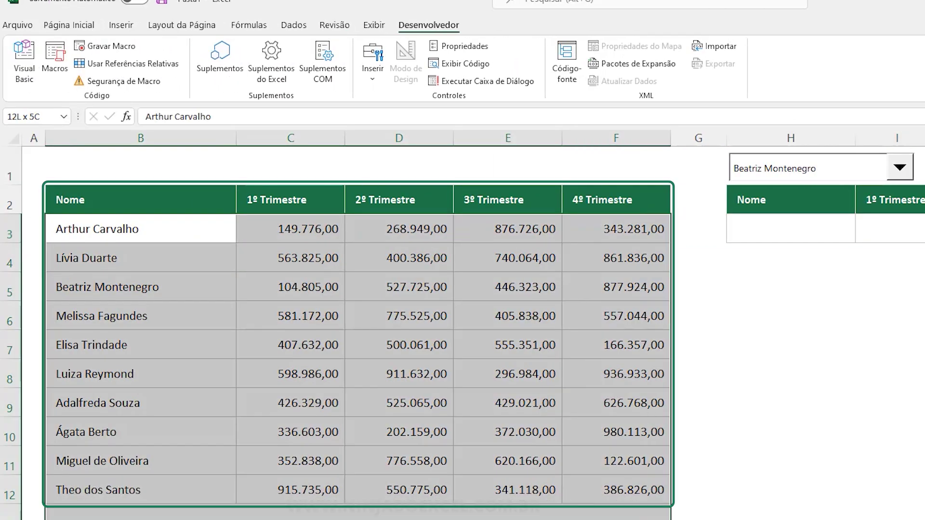
left_click(842, 462)
left_click(900, 167)
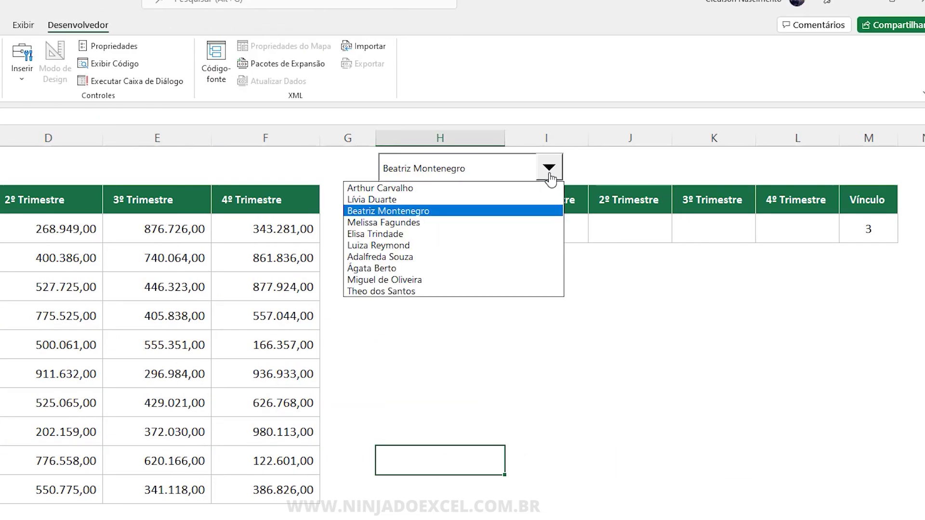
left_click(426, 212)
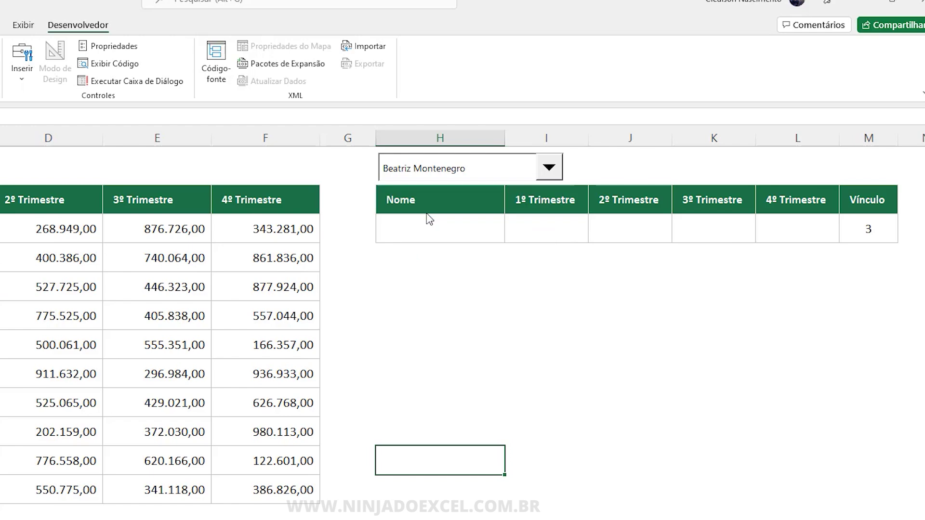
left_click(875, 235)
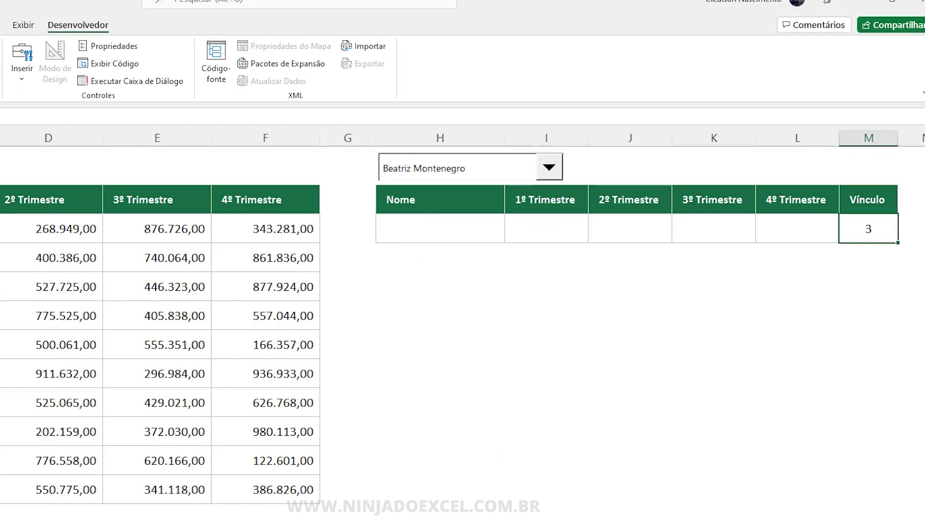
left_click_drag(106, 289, 565, 287)
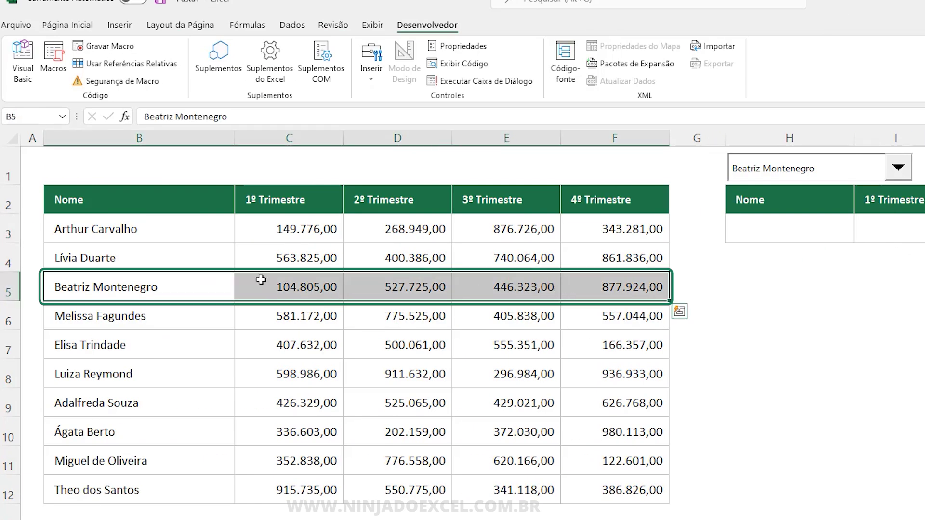
left_click(745, 234)
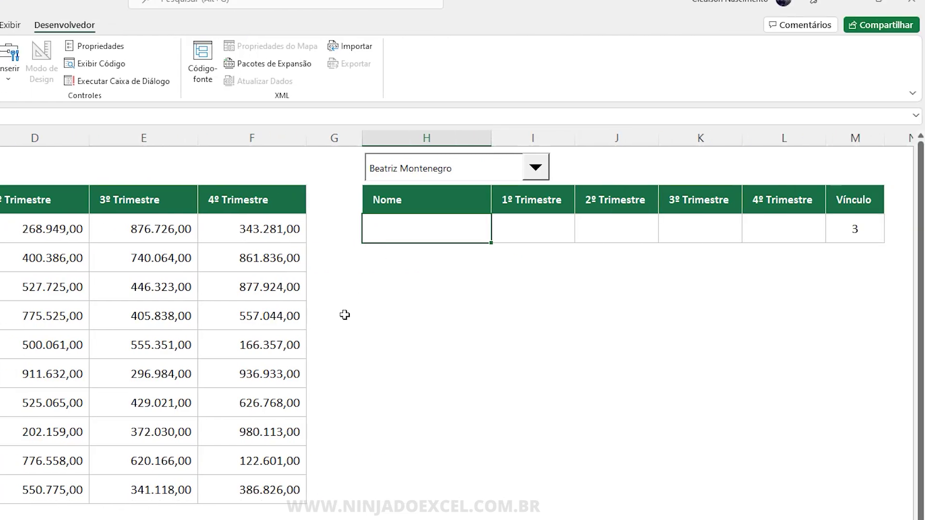
- Enter =ÍNDICE(B3:B12;$M$3) in H3 to return the selected name
type("=ÍN")
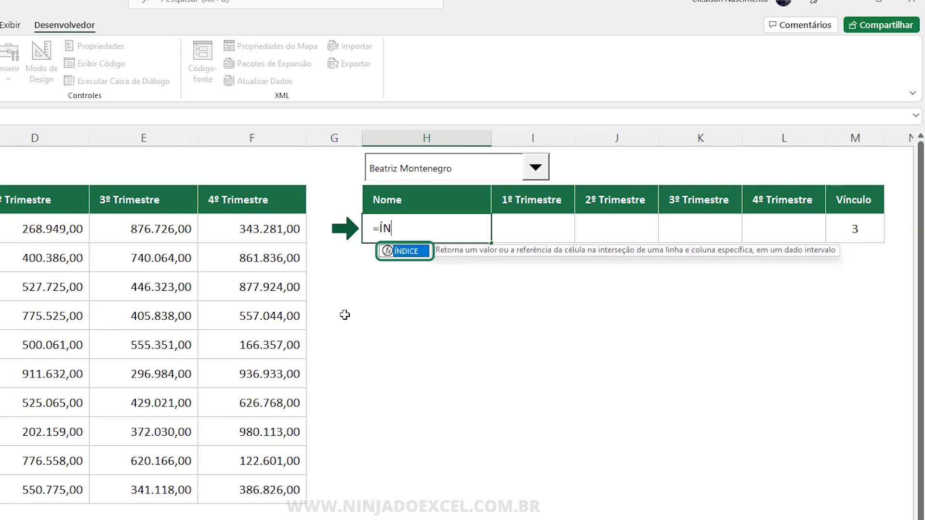
key("Tab")
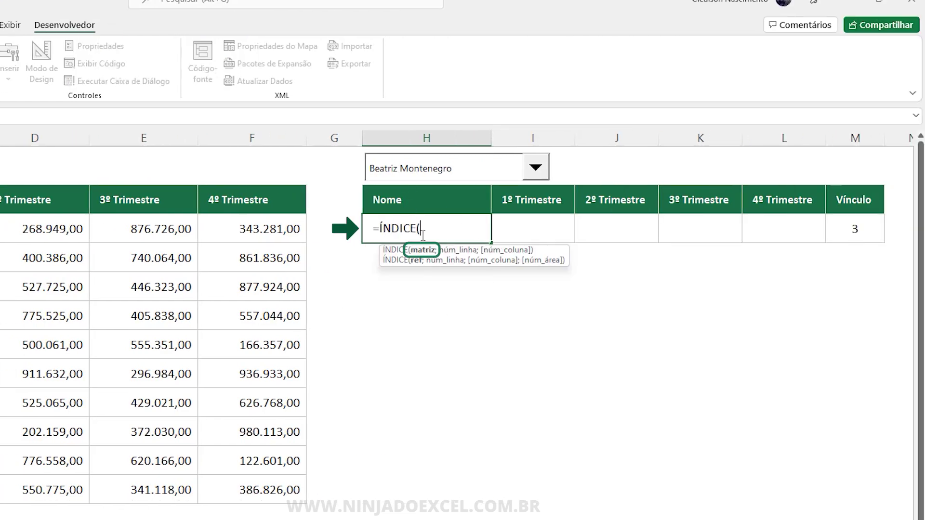
left_click_drag(118, 215, 120, 446)
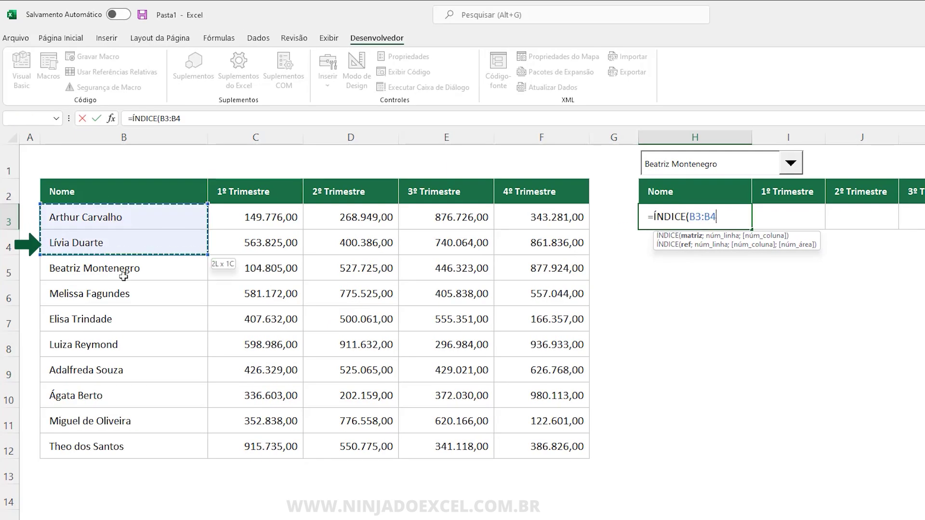
type(";")
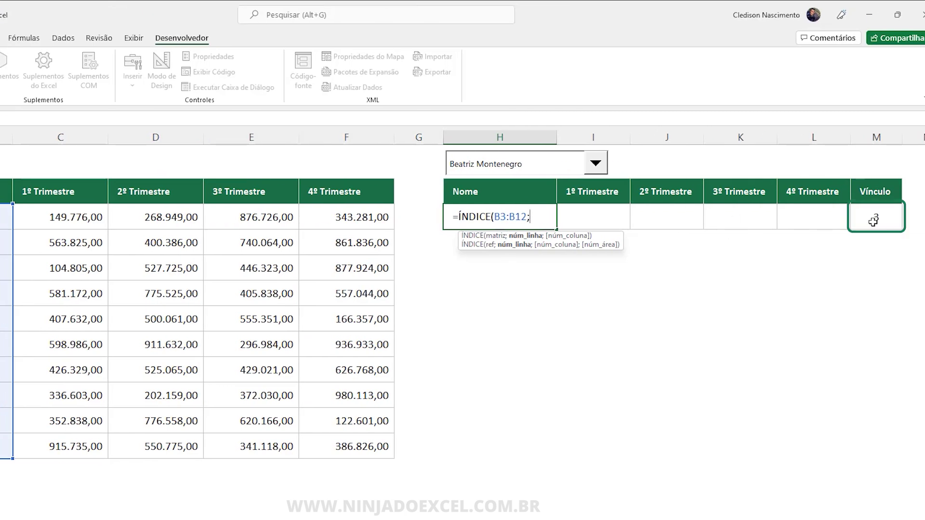
left_click(873, 221)
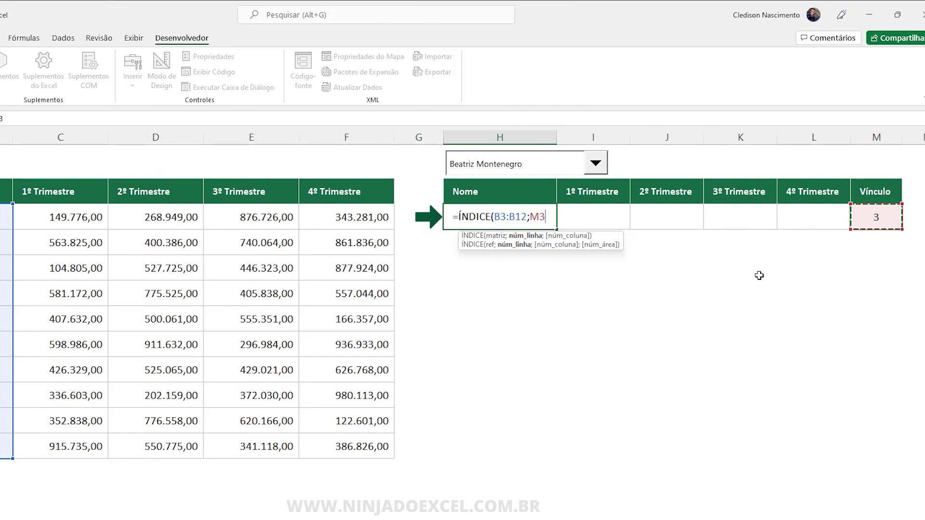
key("F4")
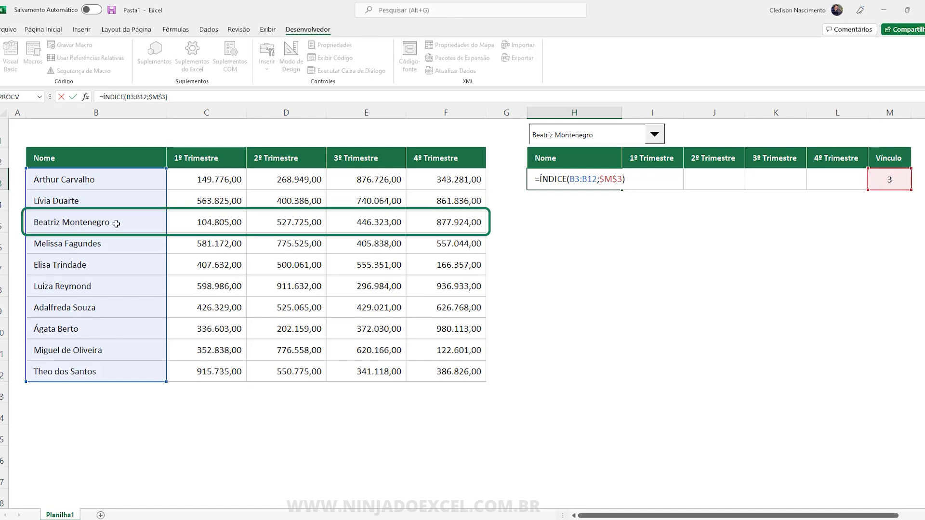
key("Return")
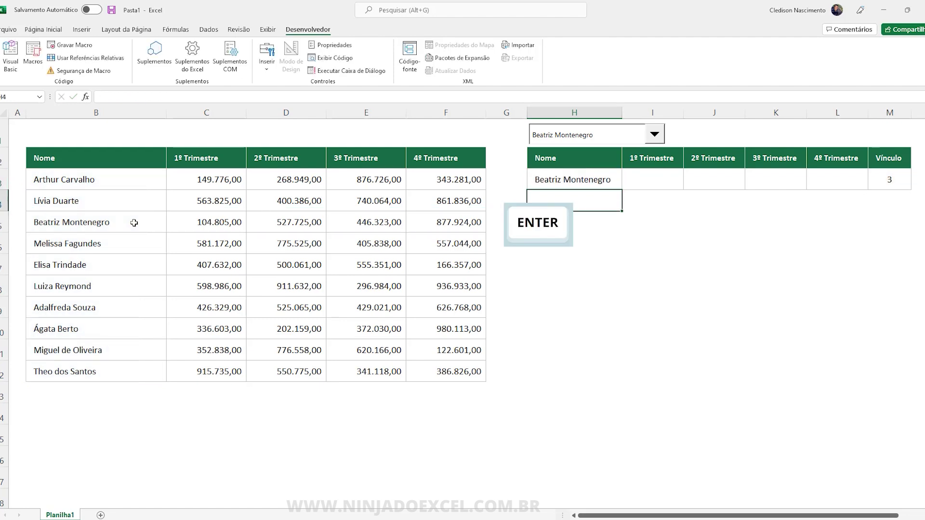
- Choose the first name in the combo box and check H3's formula displays it
left_click(539, 180)
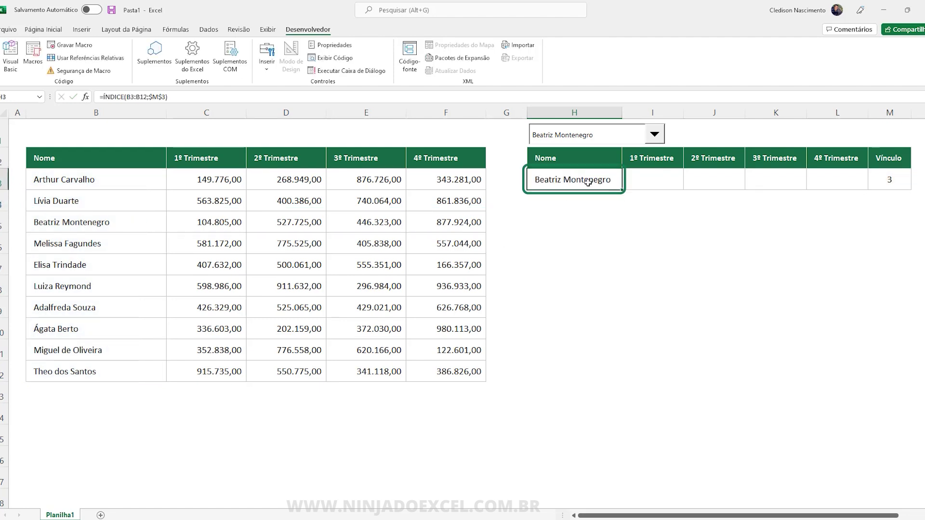
left_click(655, 135)
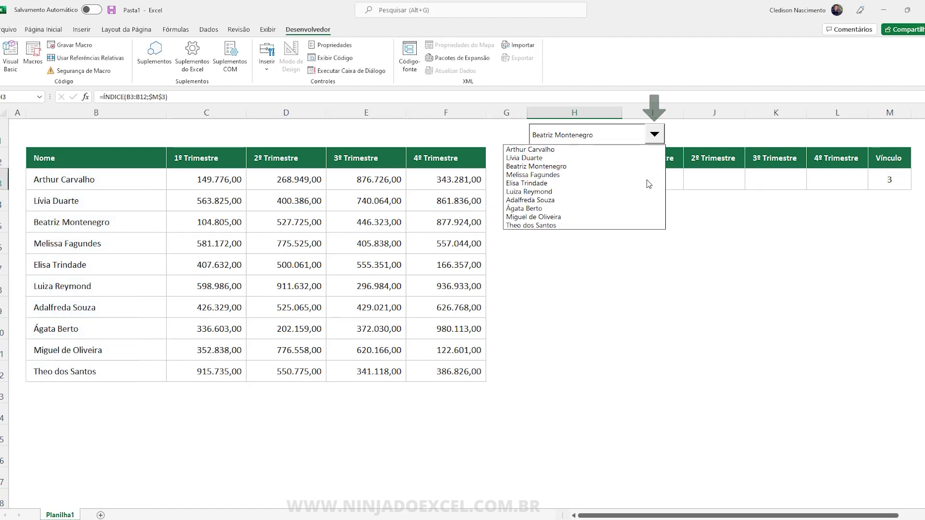
left_click(532, 150)
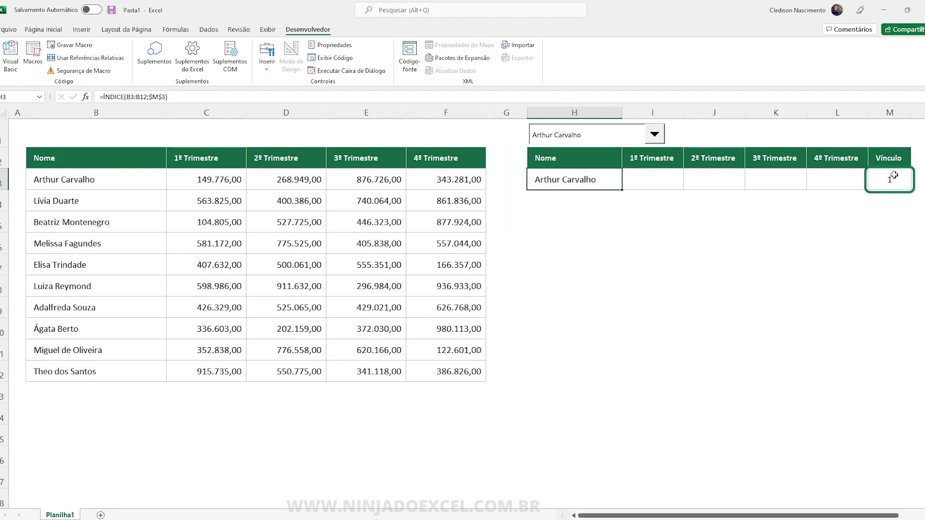
double_click(560, 188)
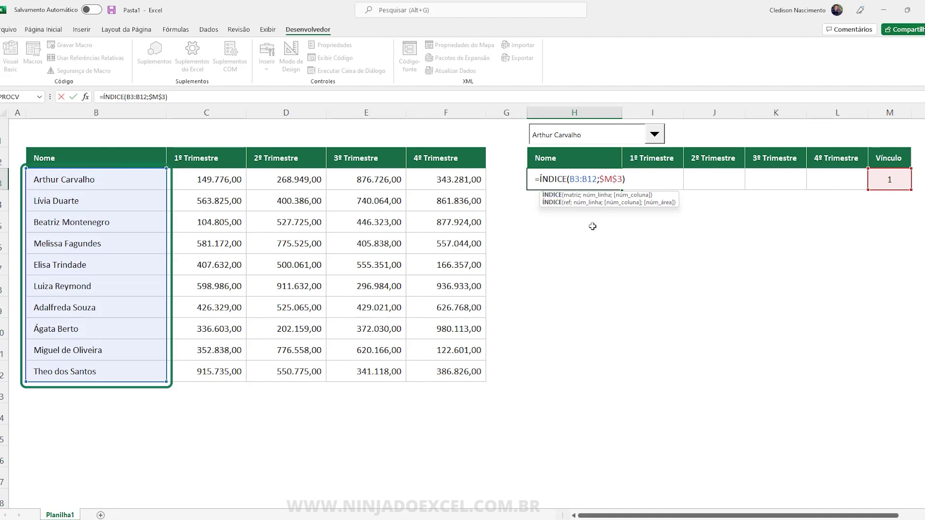
key("Escape")
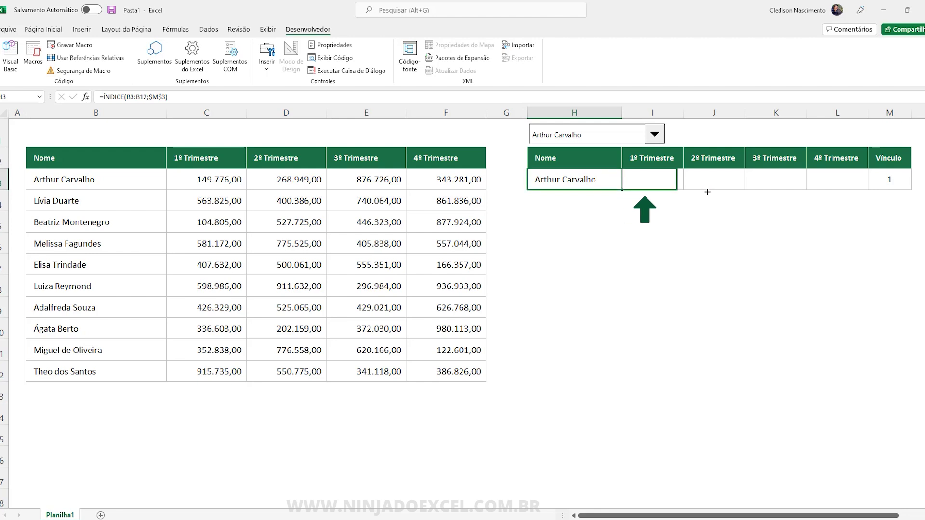
- Fill the lookup formula across I3:L3 and apply thousands-separator number format
left_click_drag(622, 192, 841, 179)
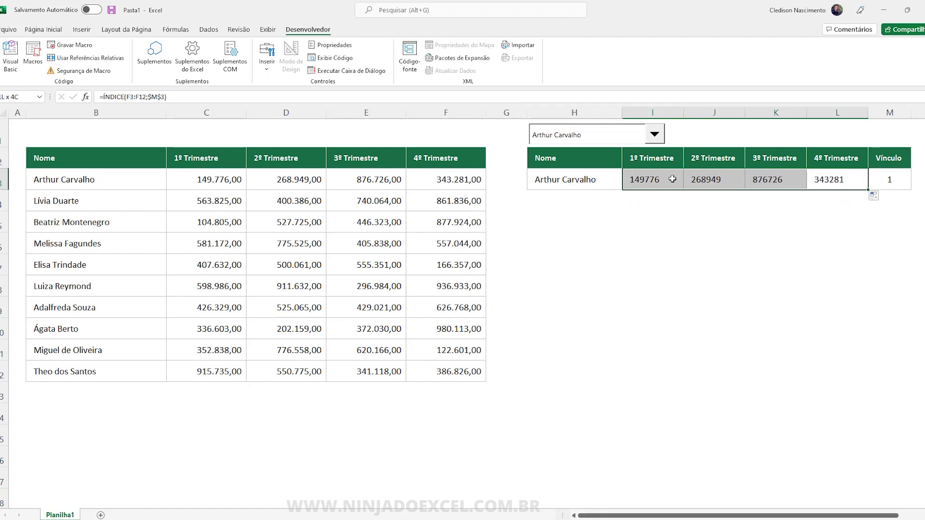
left_click(54, 29)
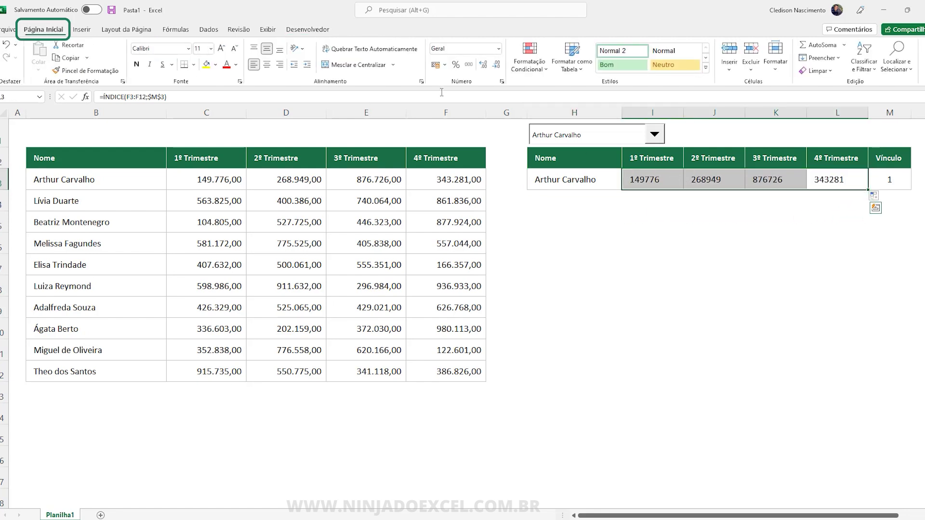
left_click(468, 64)
left_click(619, 283)
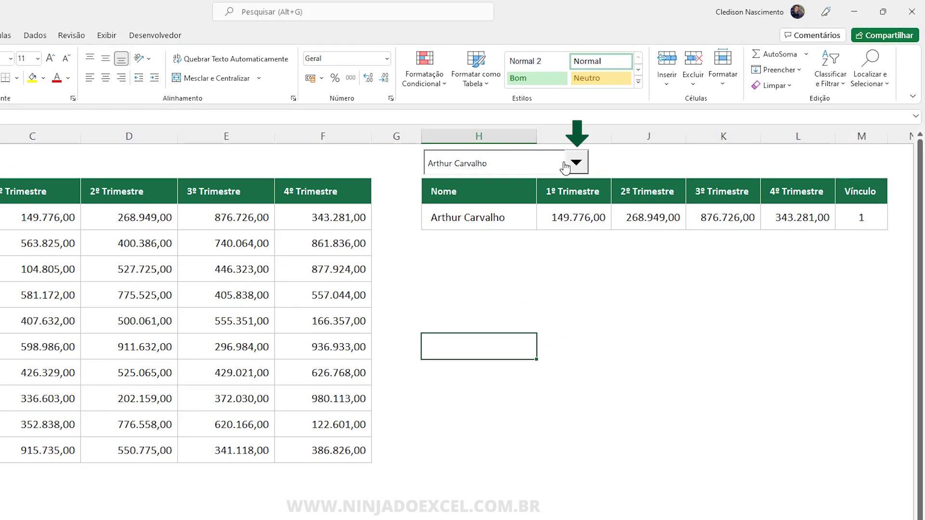
- Pick the eighth salesperson (Vínculo 8) and select the result header and row H2:L3
left_click(654, 134)
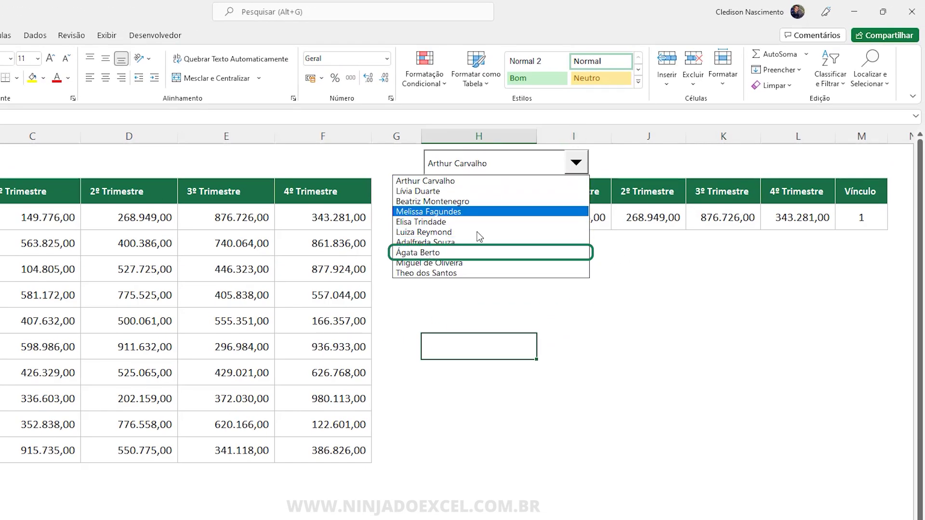
left_click(463, 253)
left_click(854, 210)
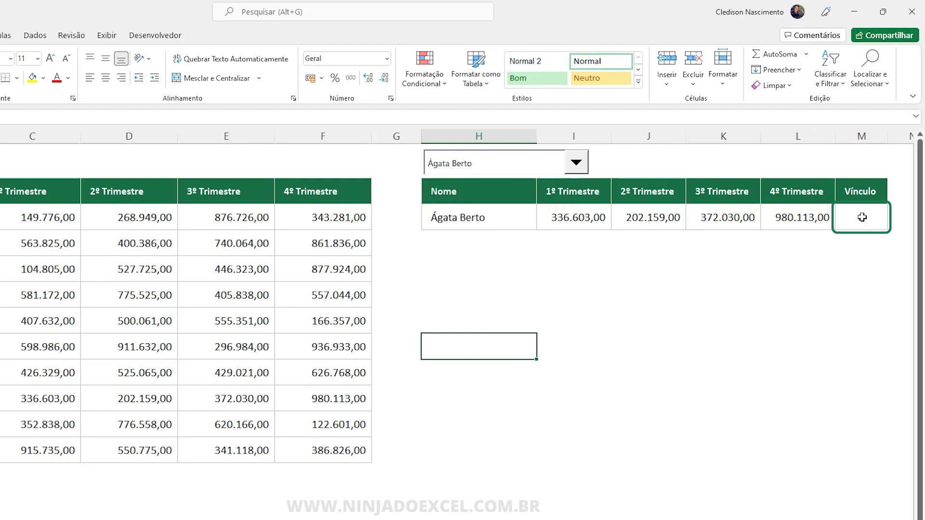
left_click_drag(497, 214, 804, 218)
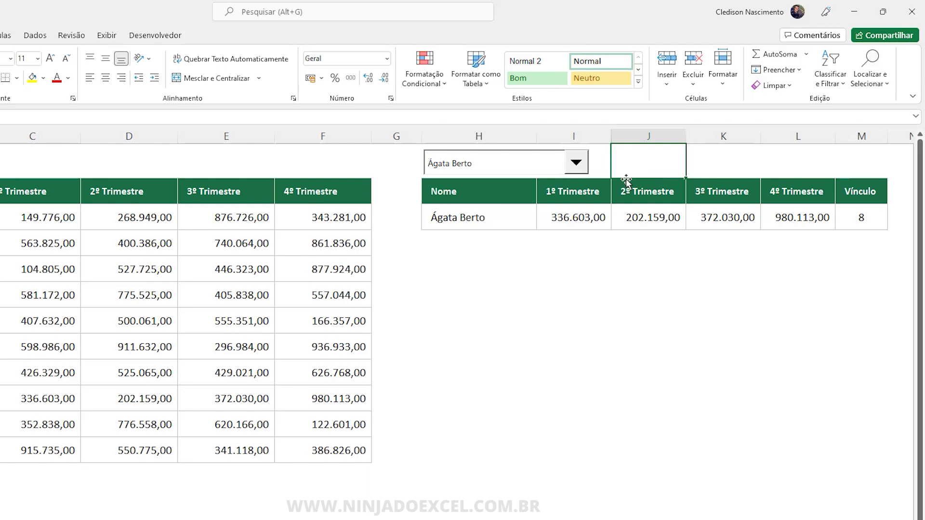
left_click(18, 150)
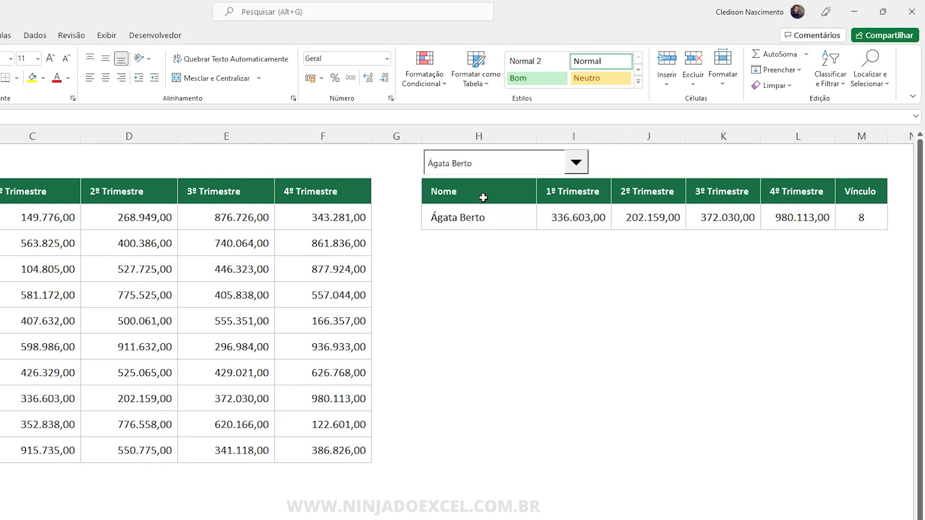
left_click_drag(483, 198, 770, 214)
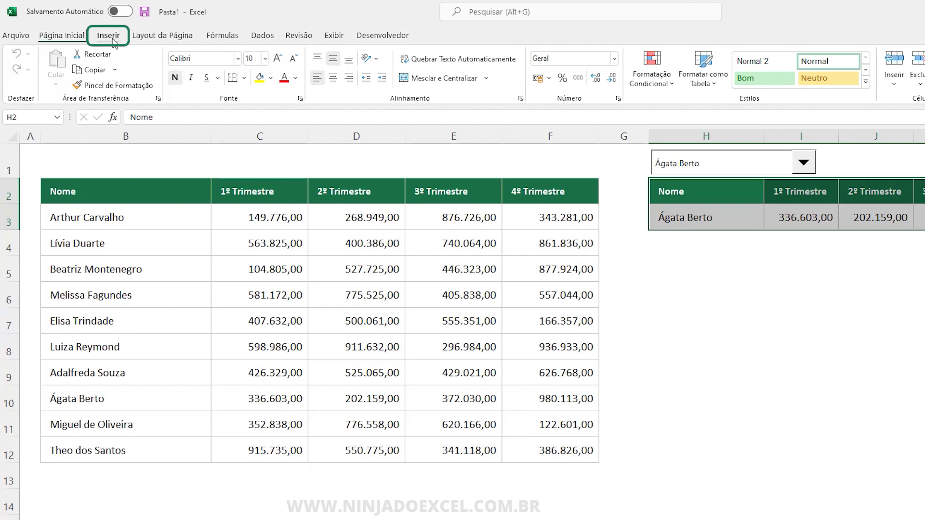
- Insert a clustered column chart from H2:L3, move it beside the combo box and enlarge it
left_click(108, 35)
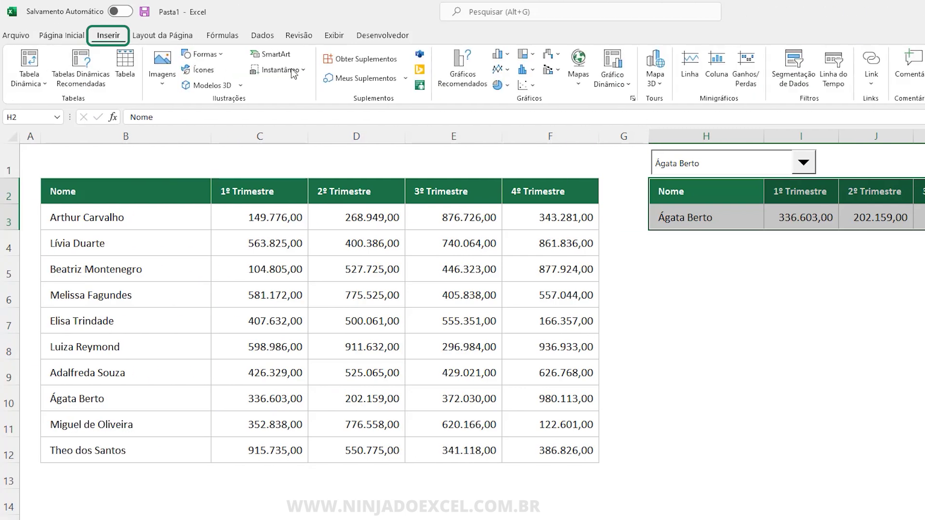
left_click(507, 57)
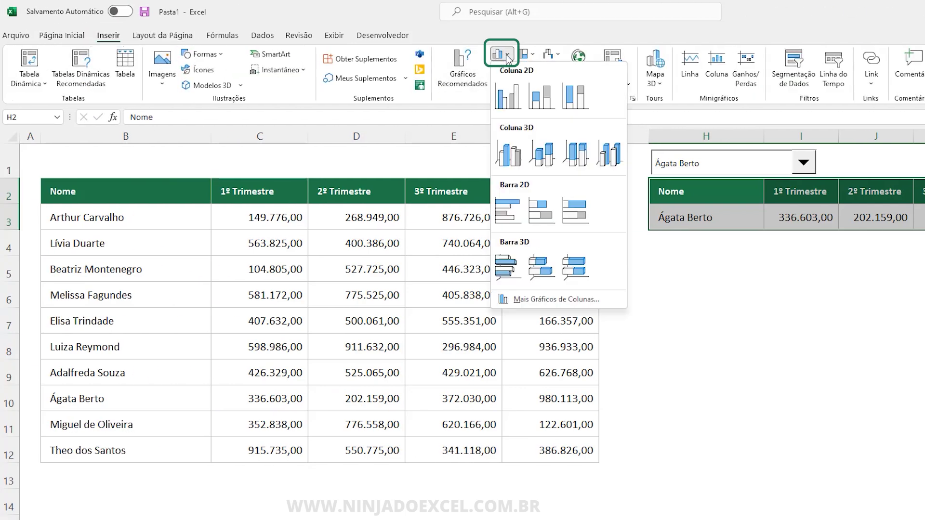
left_click(517, 103)
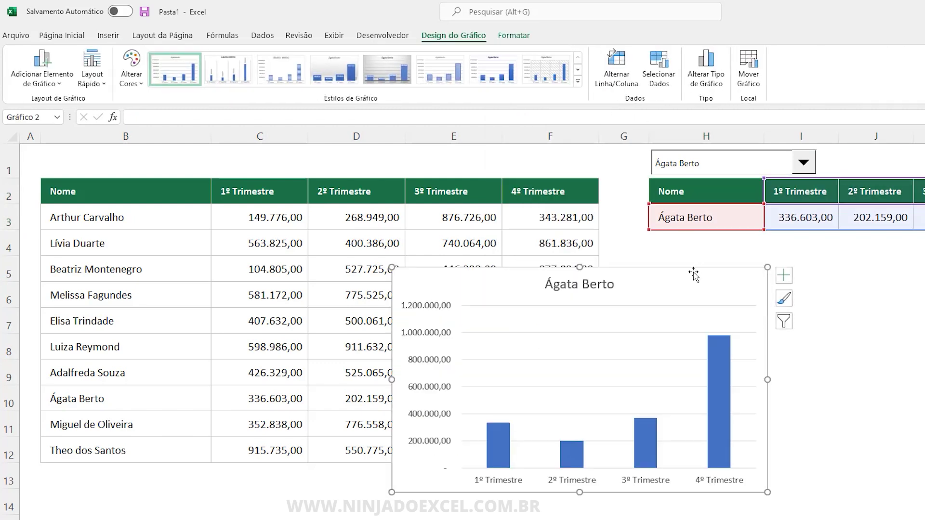
left_click_drag(694, 273, 724, 182)
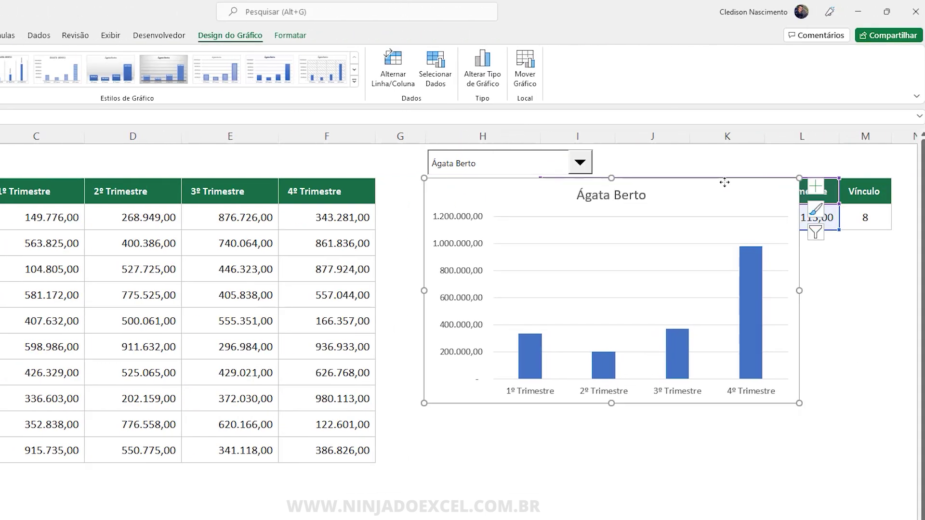
left_click_drag(799, 403, 894, 458)
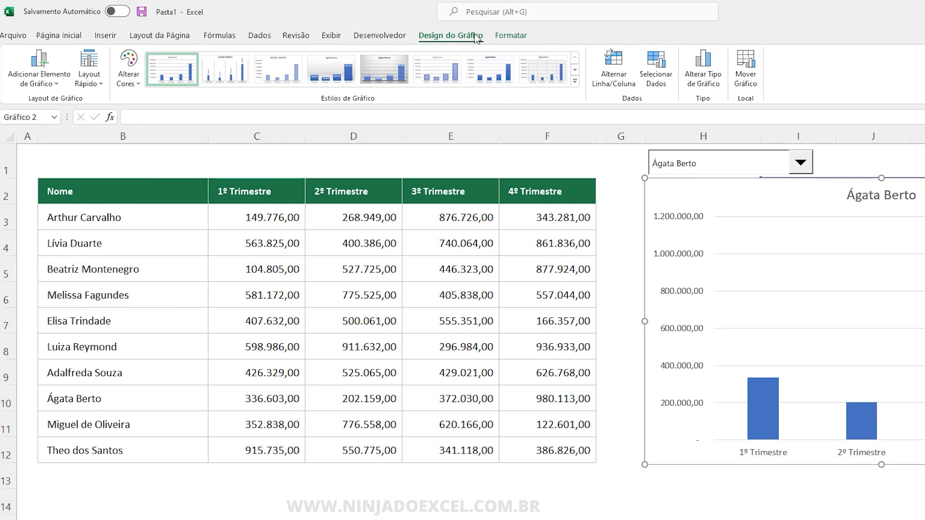
- Apply a Quick Layout with data labels and no value axis, and delete the legend
left_click(90, 67)
left_click(123, 114)
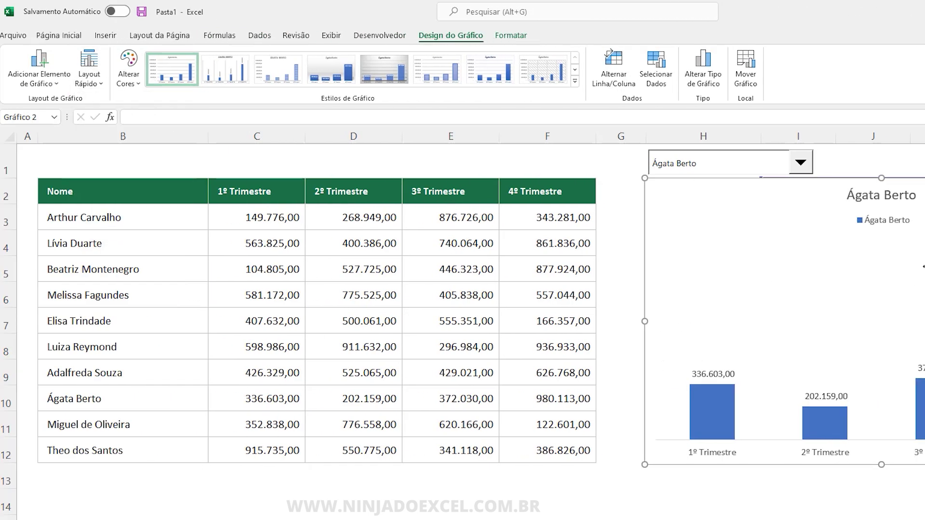
double_click(656, 221)
key("Delete")
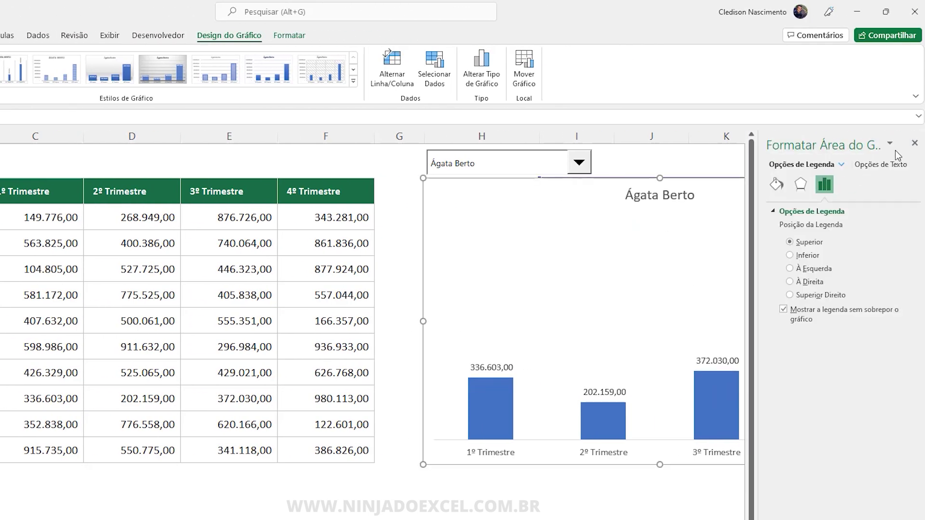
left_click(915, 143)
- Fill the chart's columns with green via Shape Fill
left_click(485, 420)
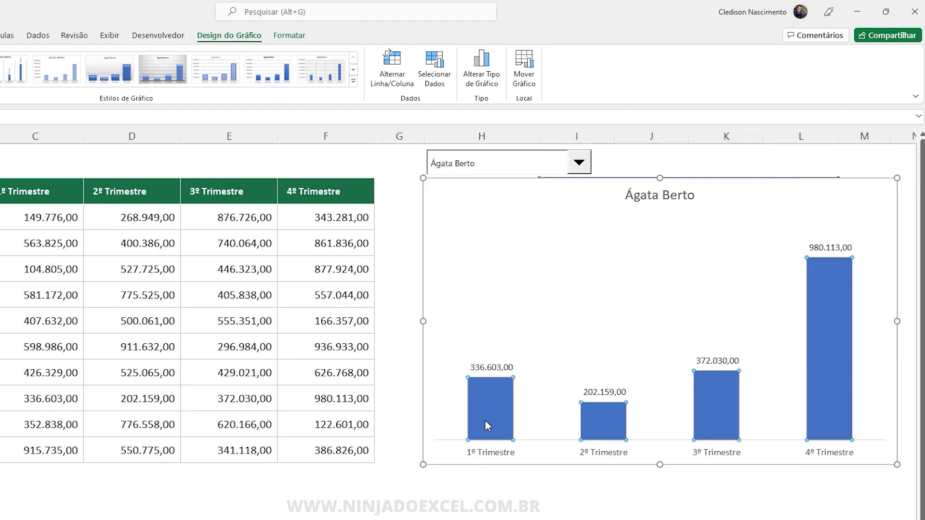
left_click(289, 35)
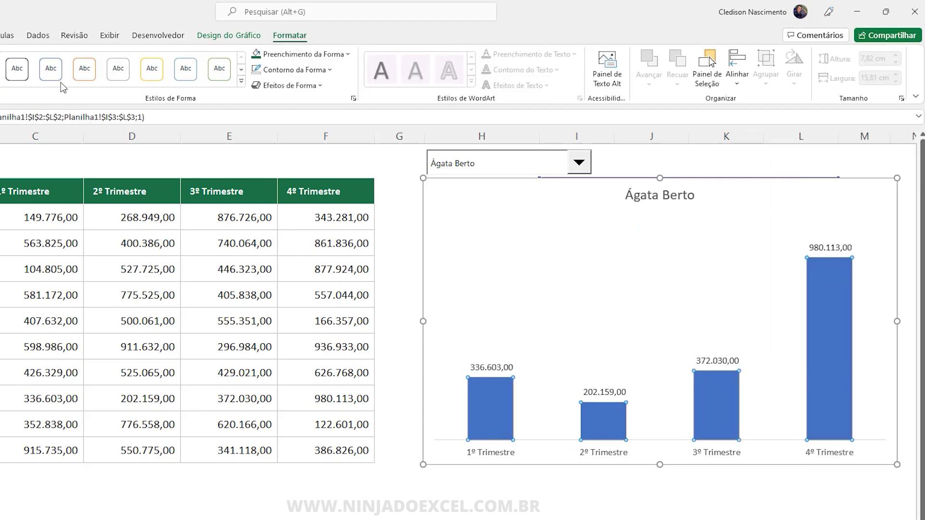
left_click(265, 58)
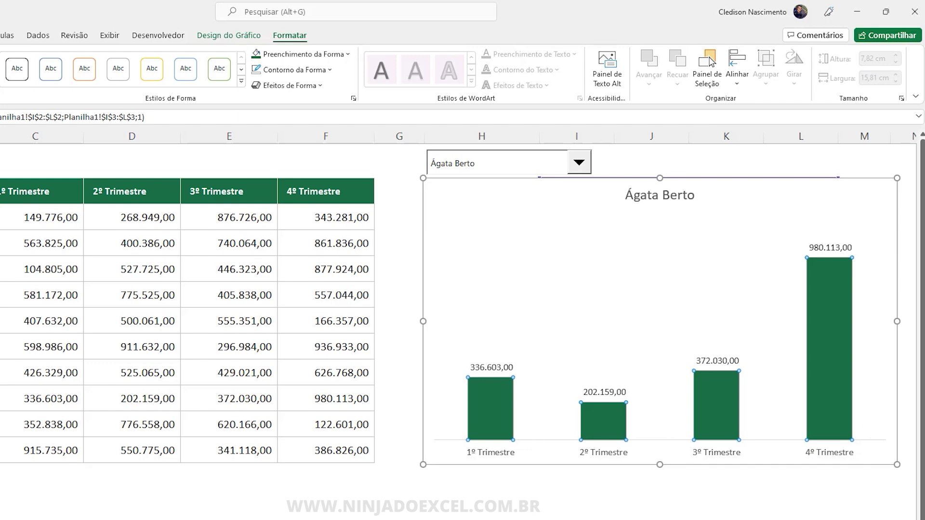
left_click(482, 515)
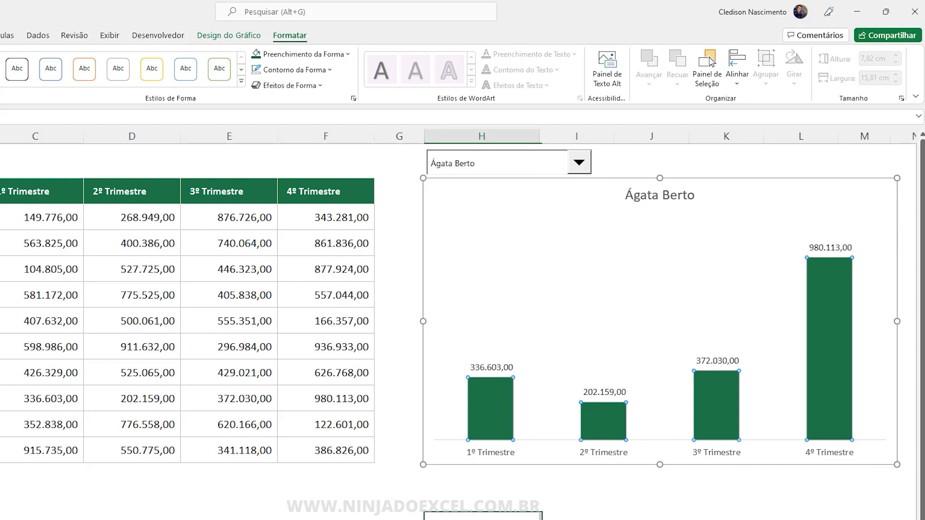
left_click(423, 192)
left_click(289, 38)
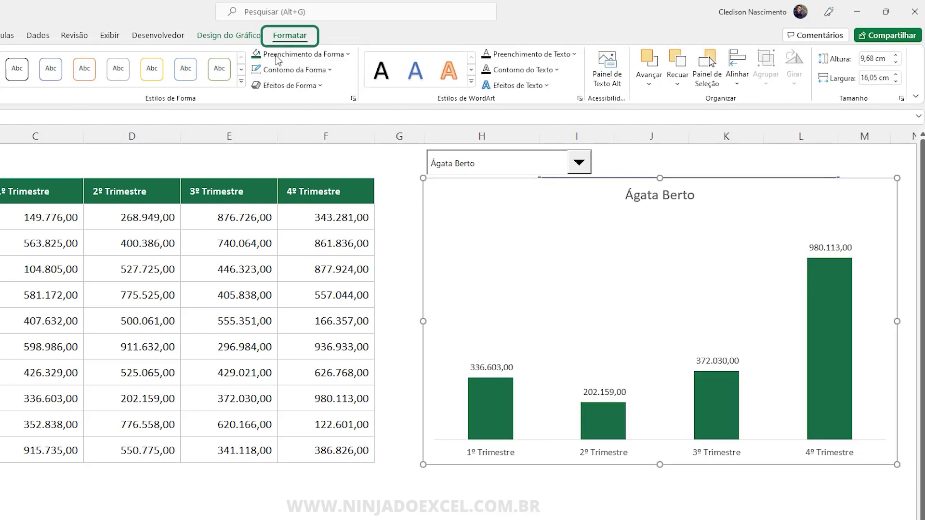
left_click(473, 517)
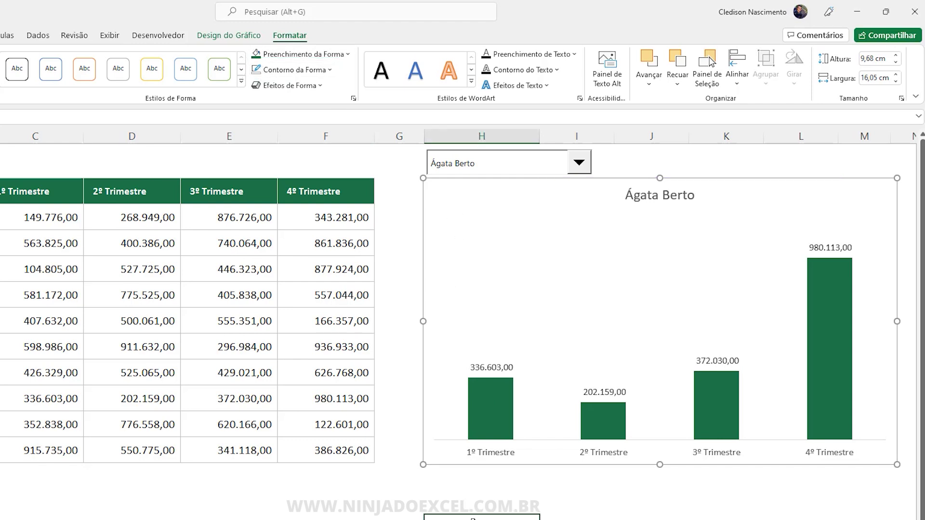
left_click(579, 165)
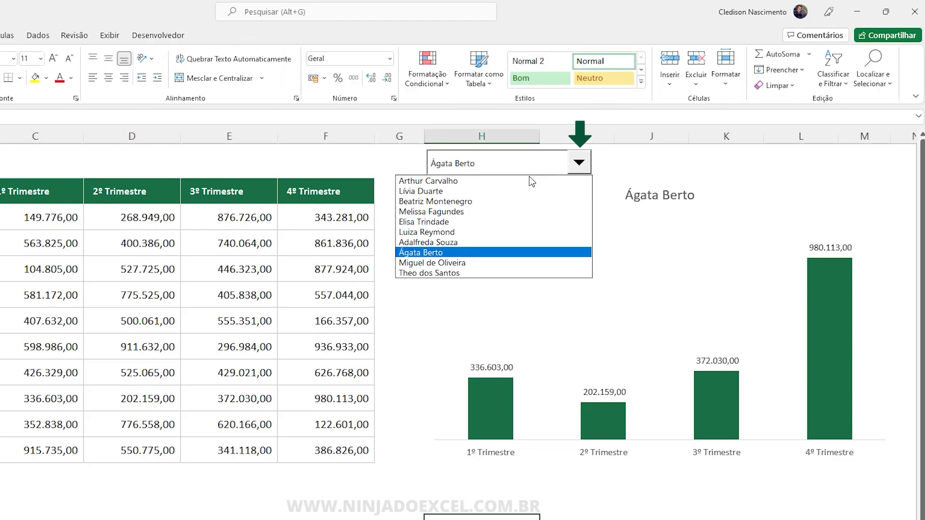
- Pick another salesperson and move the chart down below the result table
left_click(452, 222)
left_click(564, 190)
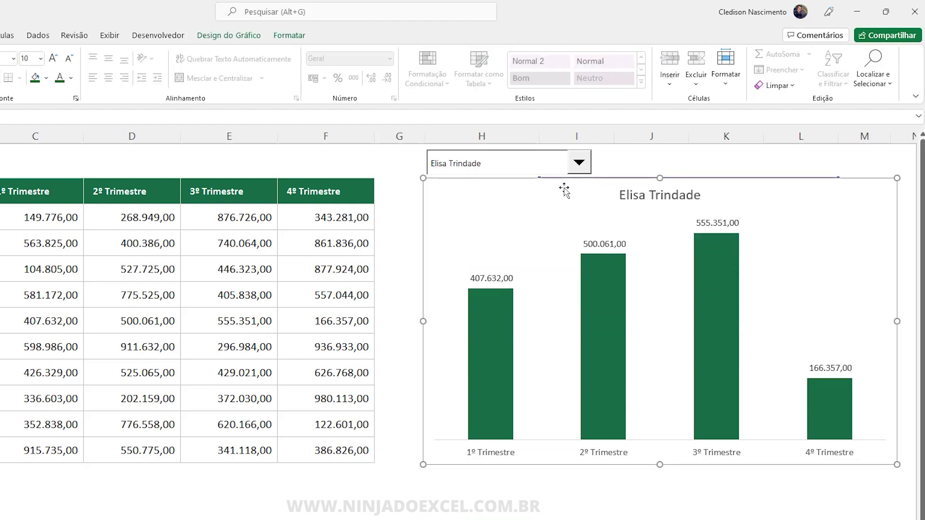
left_click_drag(564, 190, 566, 251)
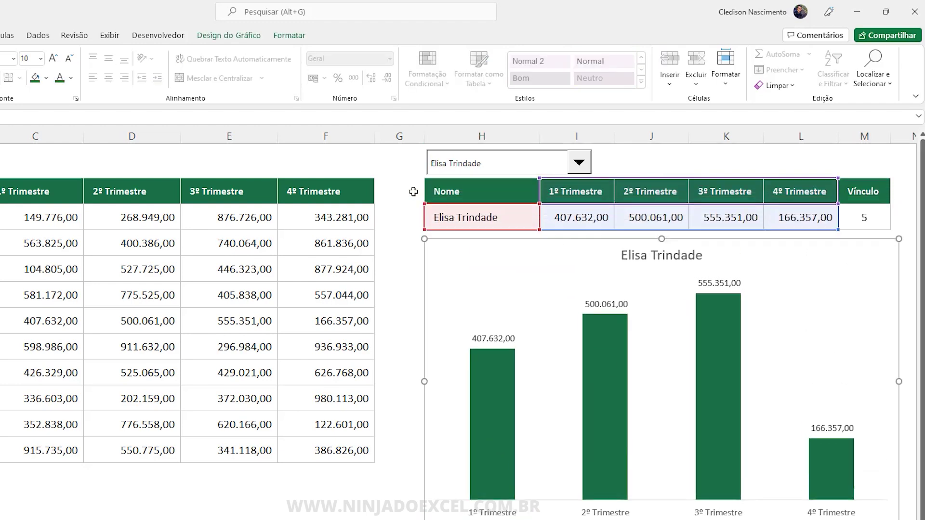
left_click(579, 162)
key("Escape")
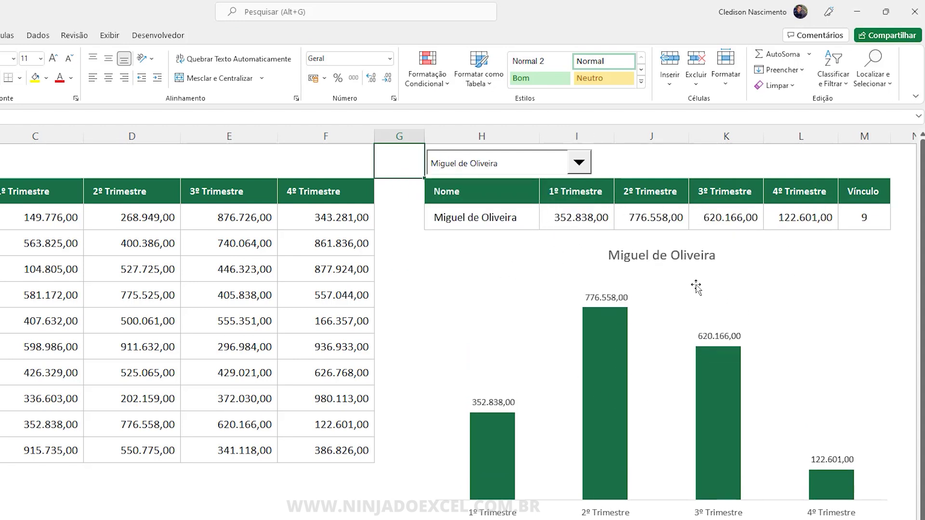
- Cycle through three more salespeople in the combo box to confirm the chart updates each time
left_click(520, 173)
left_click(475, 210)
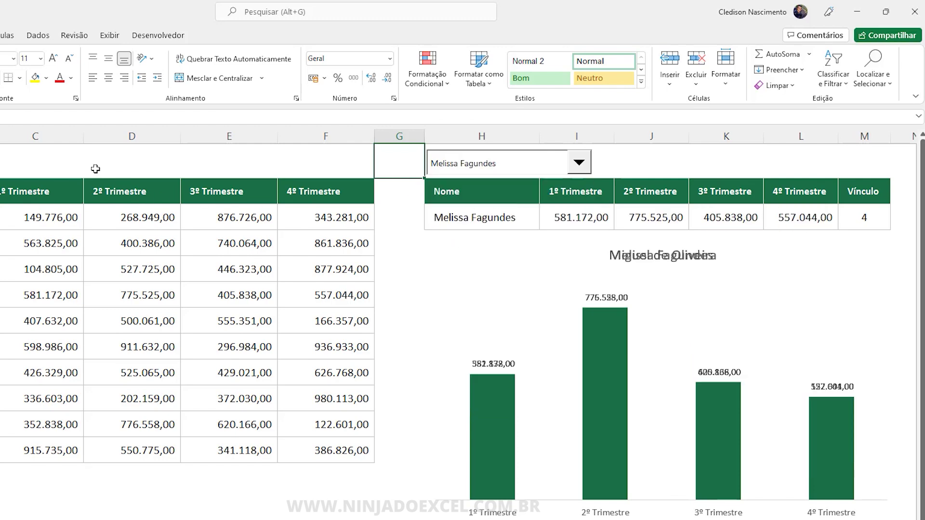
left_click(579, 163)
left_click(461, 235)
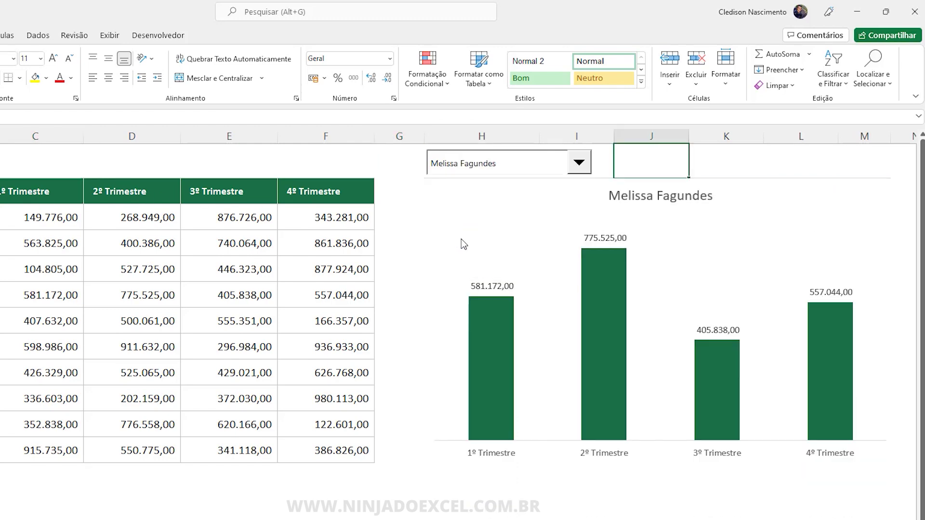
left_click(553, 165)
left_click(461, 198)
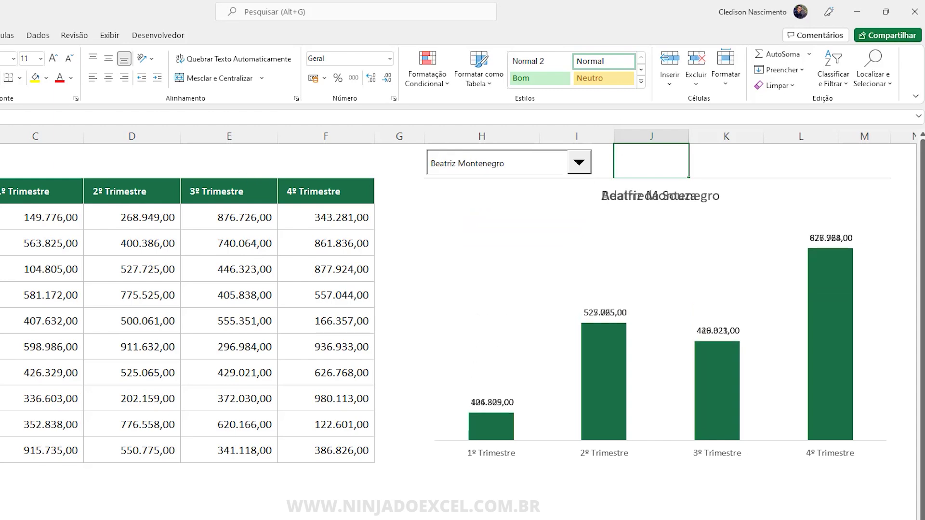
left_click(87, 161)
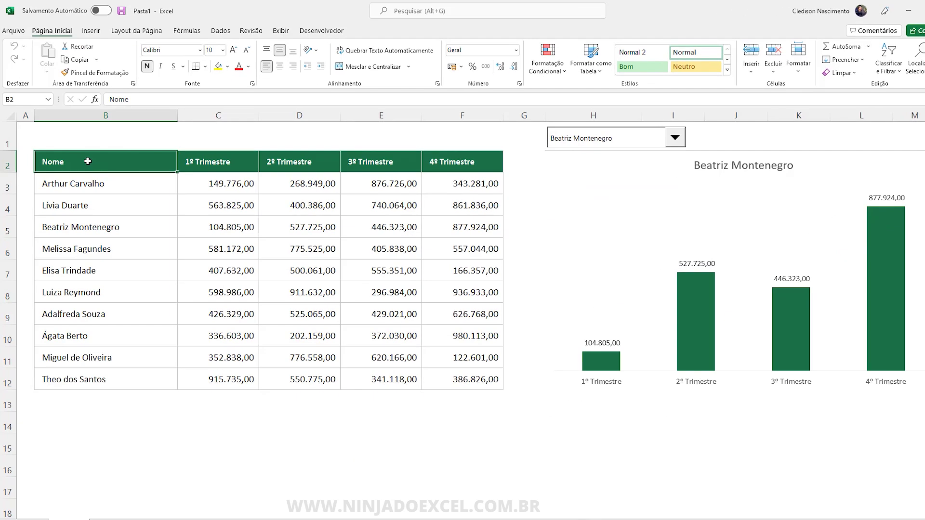